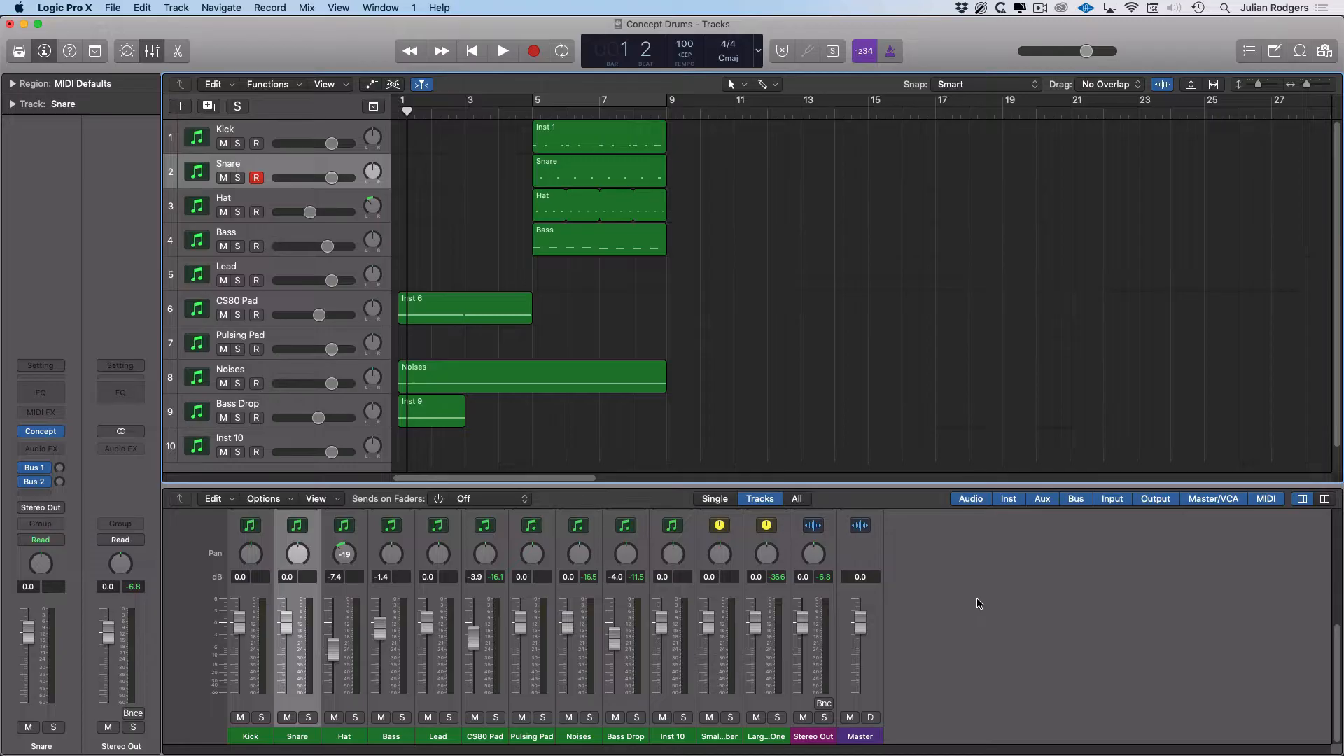
Open the Snare track's Concept instrument and play the arrangement, soloing the snare
{"action": "left_click", "coordinate": [41, 431]}
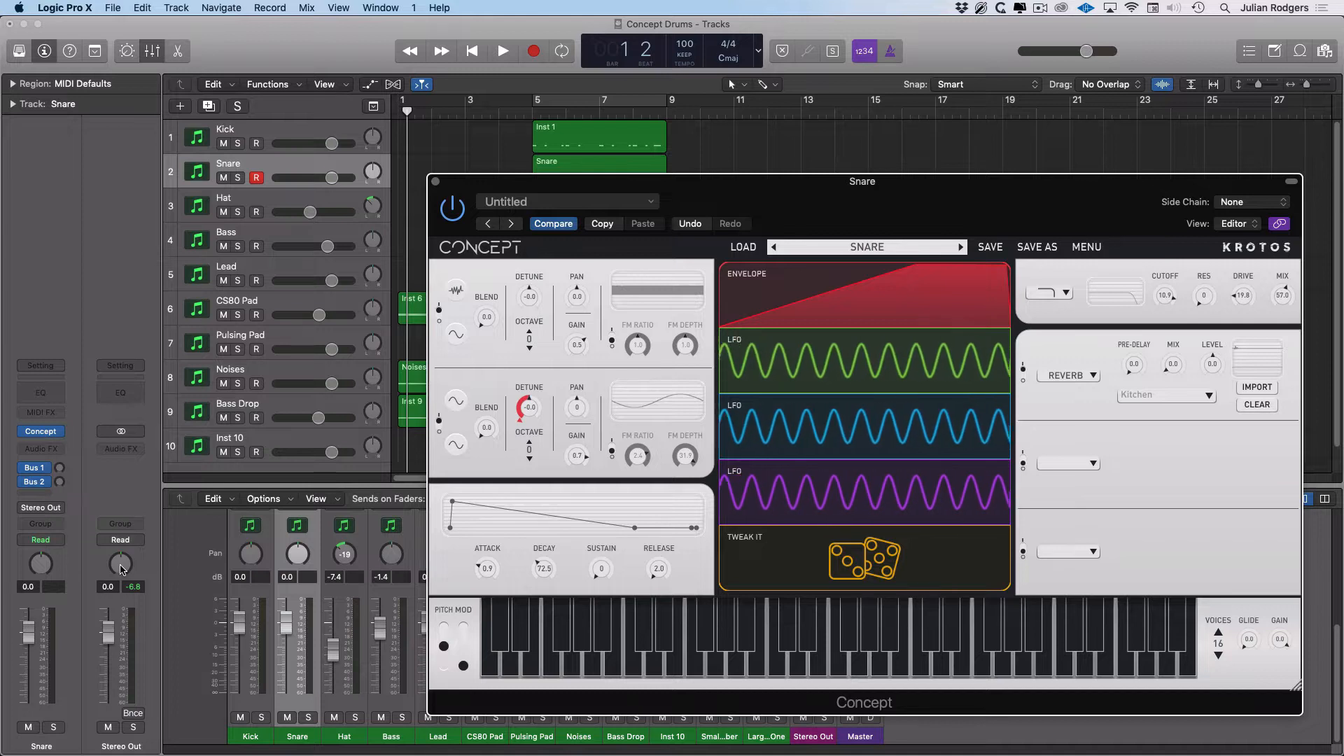
{"action": "key", "text": "space"}
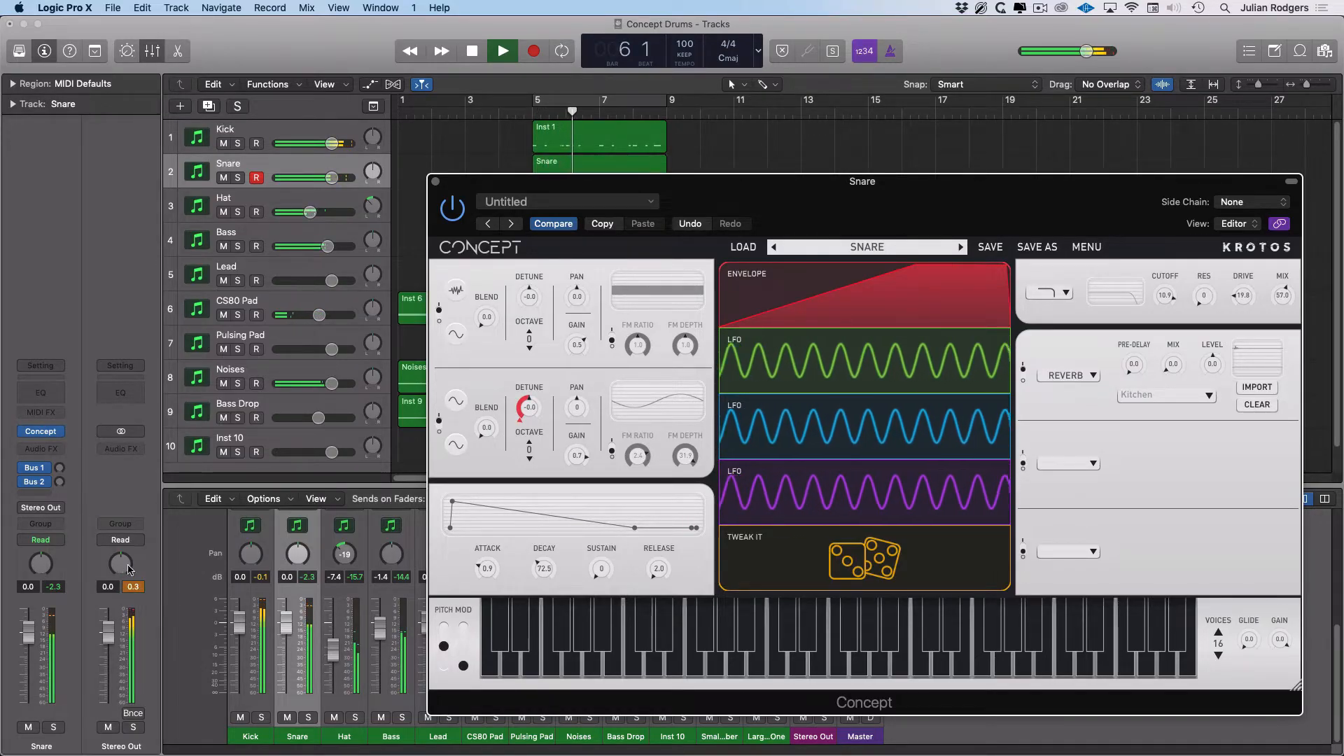
{"action": "left_click", "coordinate": [237, 178]}
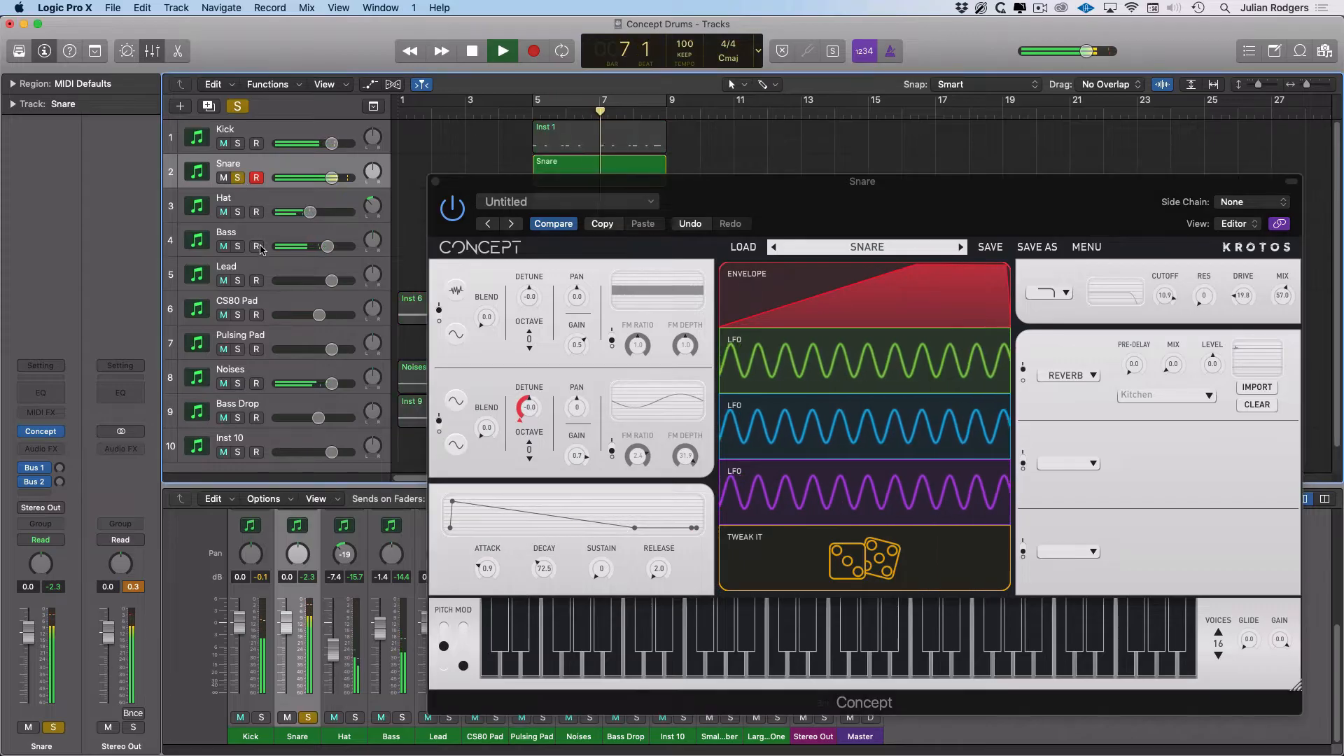
{"action": "key", "text": "space"}
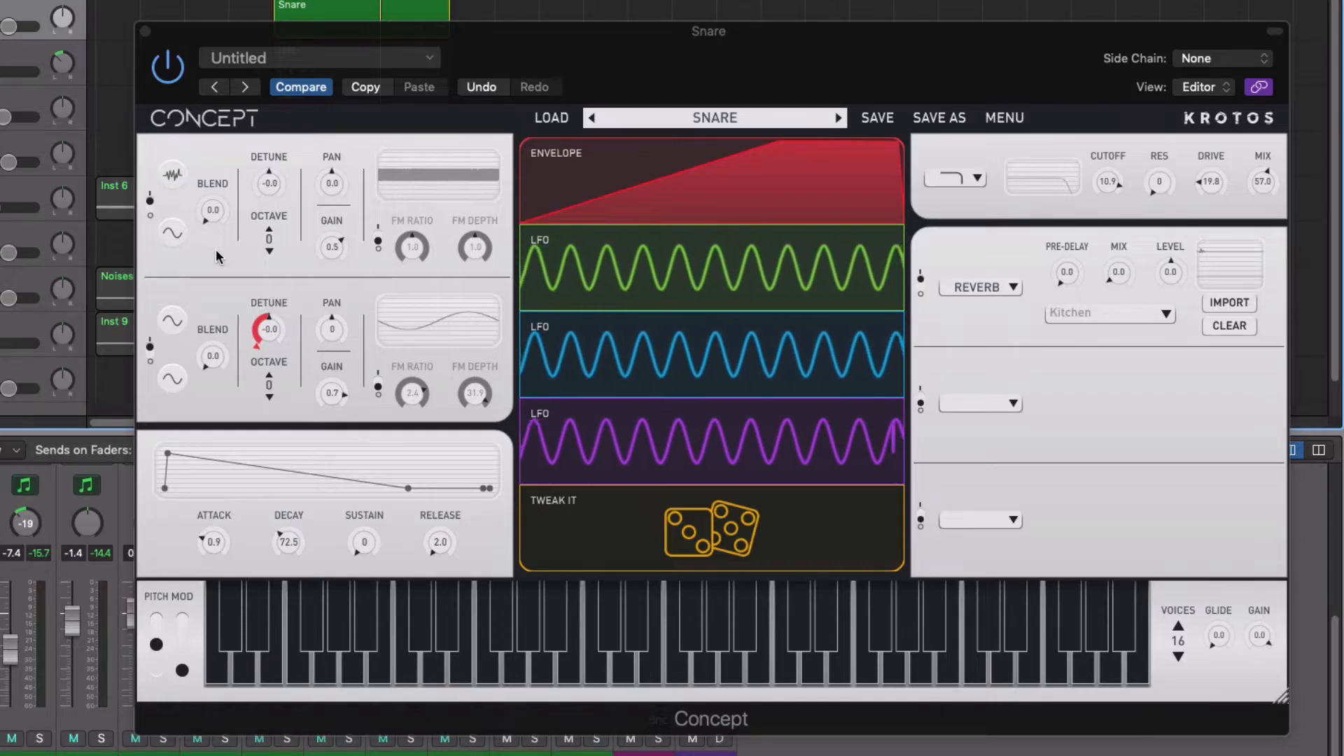
Audition sawtooth, square and sine waveforms on the first oscillator of the snare patch and return it to noise
{"action": "left_click", "coordinate": [168, 180]}
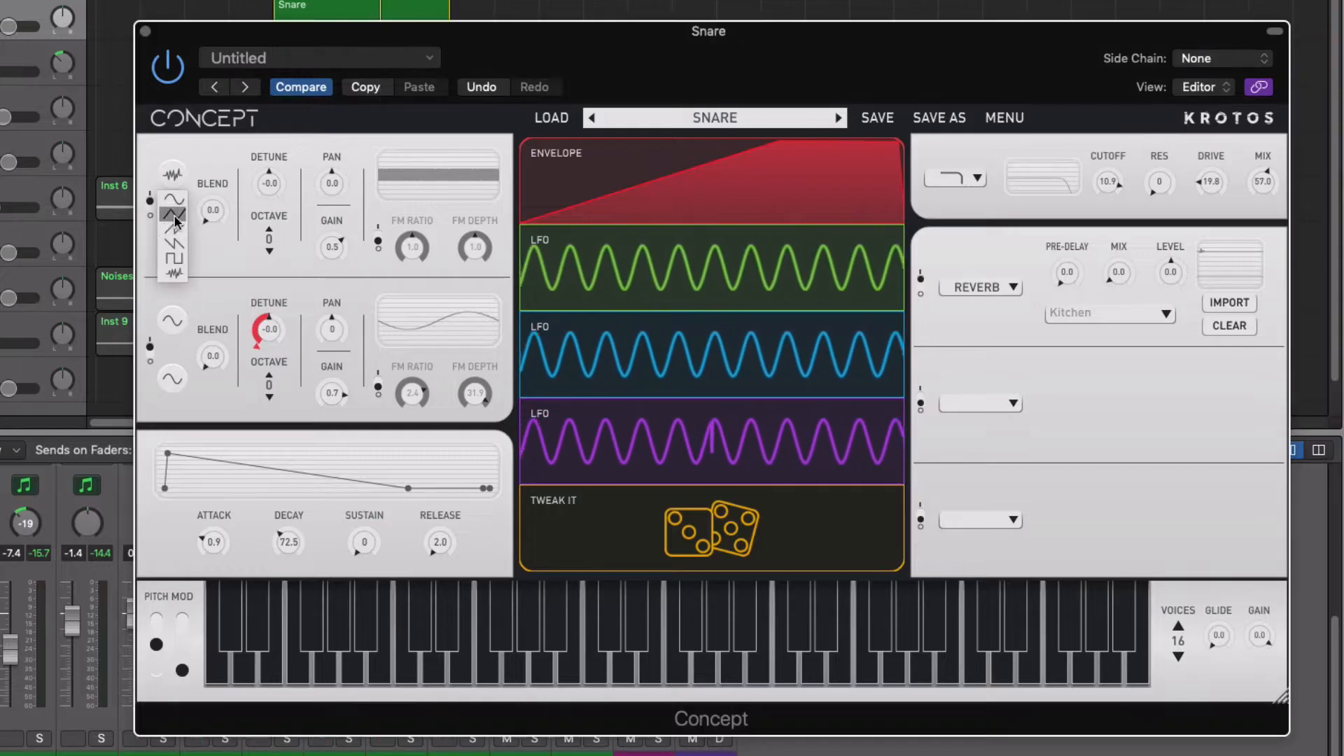
{"action": "left_click", "coordinate": [176, 224]}
{"action": "left_click", "coordinate": [172, 183]}
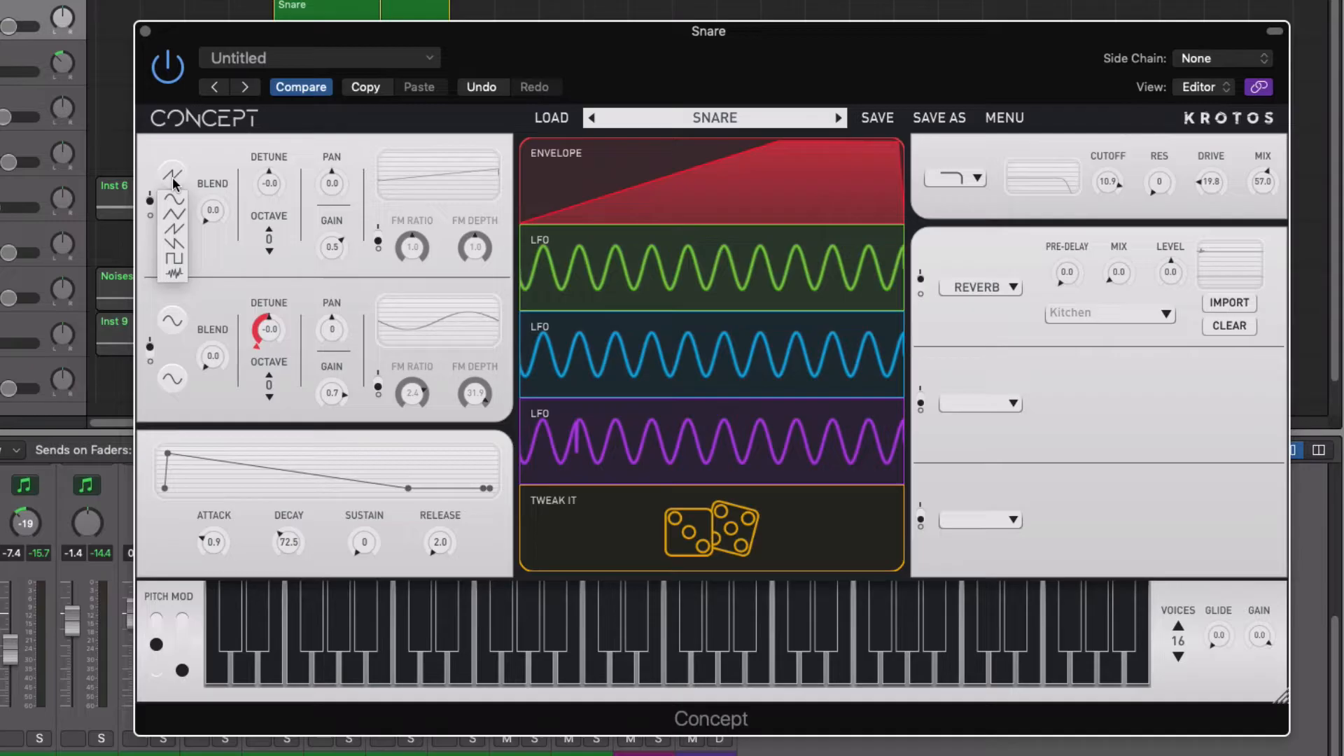
{"action": "left_click", "coordinate": [180, 254]}
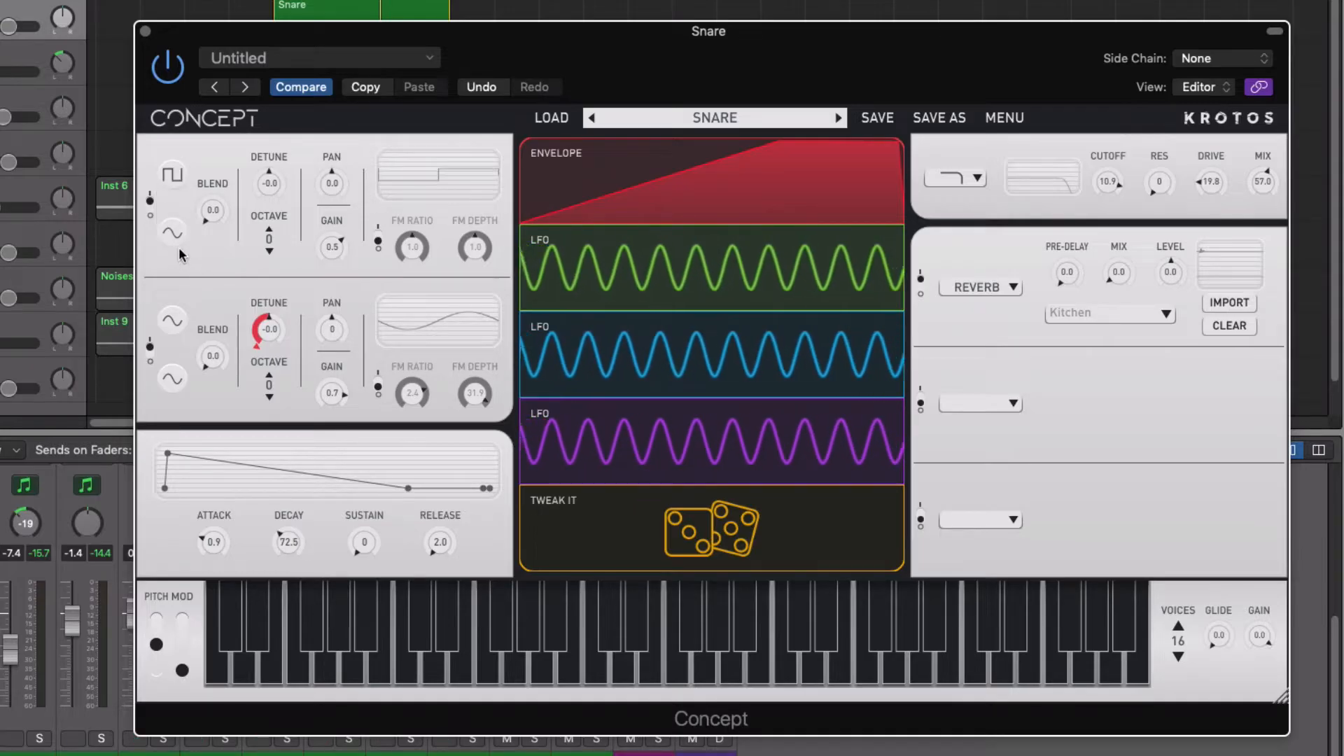
{"action": "left_click", "coordinate": [173, 175]}
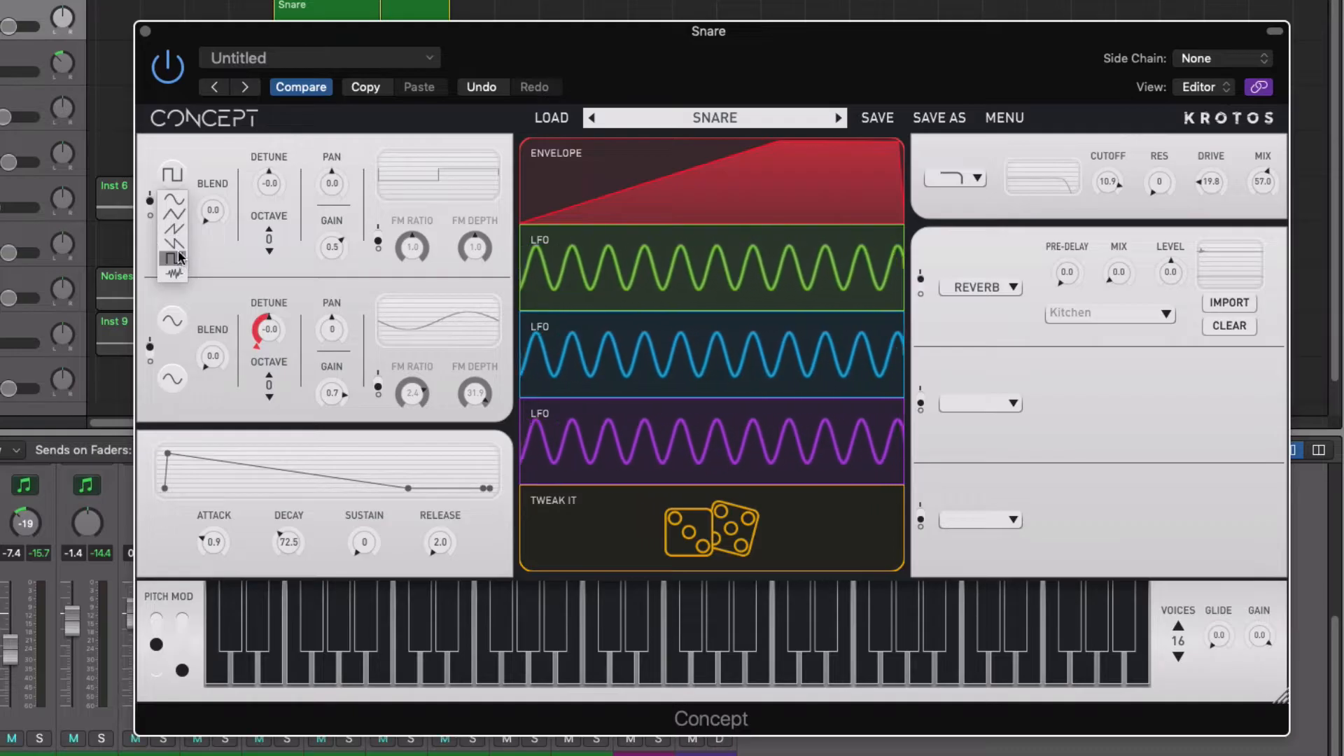
{"action": "left_click", "coordinate": [173, 200]}
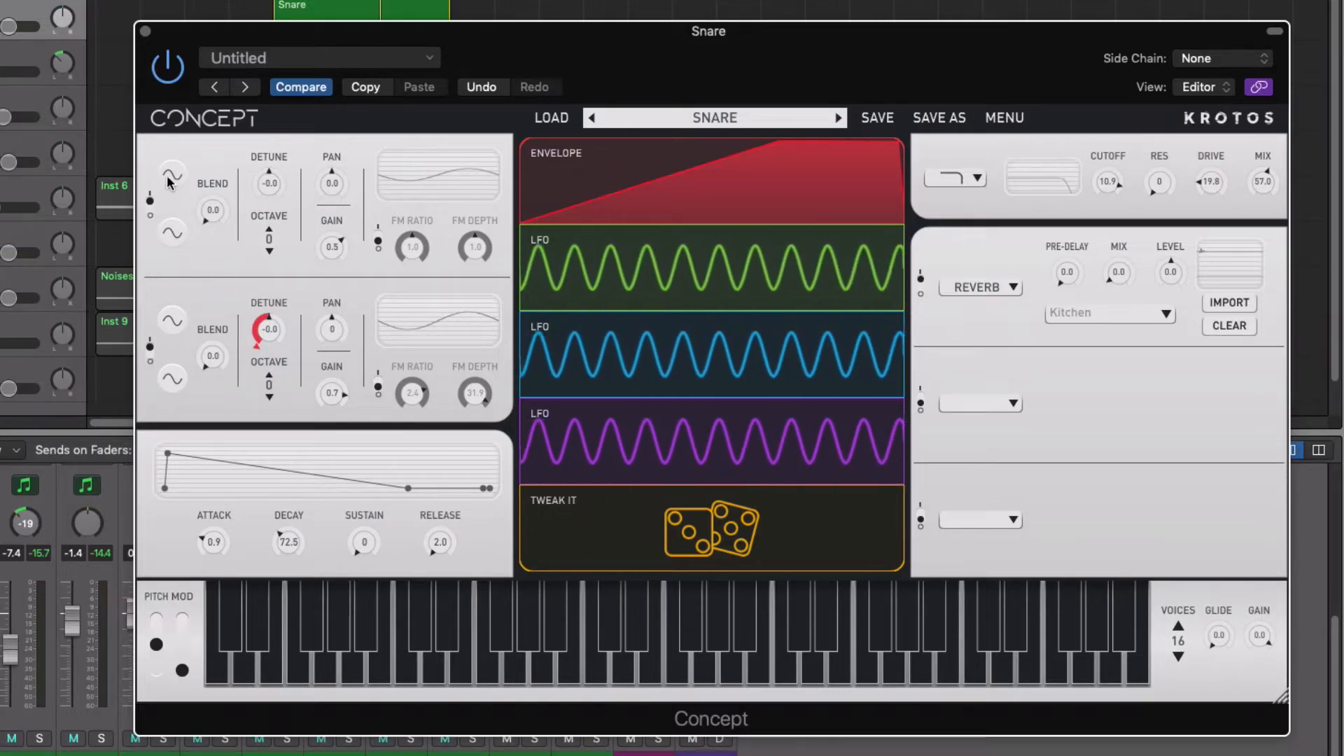
{"action": "left_click", "coordinate": [172, 174]}
{"action": "left_click", "coordinate": [175, 274]}
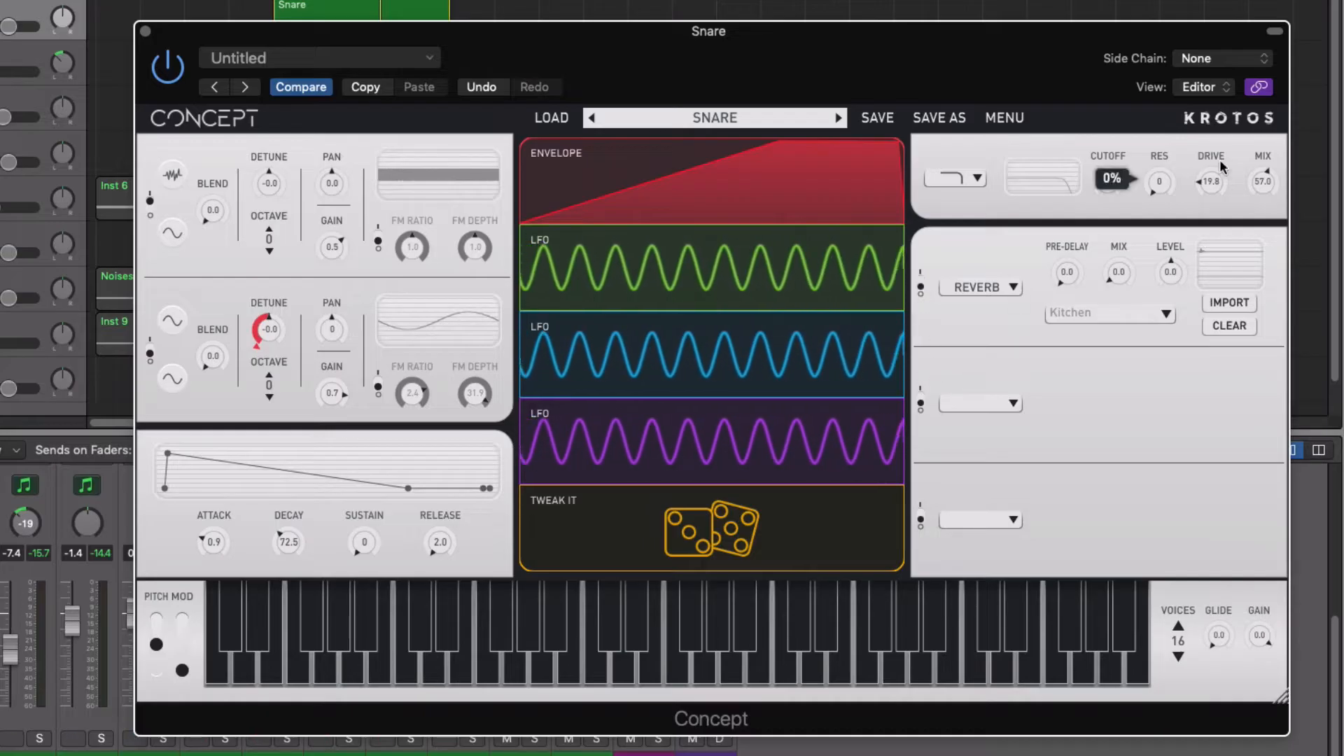
Set the filter mix to 0 and play the snare without filtering
{"action": "left_click_drag", "start_coordinate": [1261, 182], "coordinate": [1284, 344]}
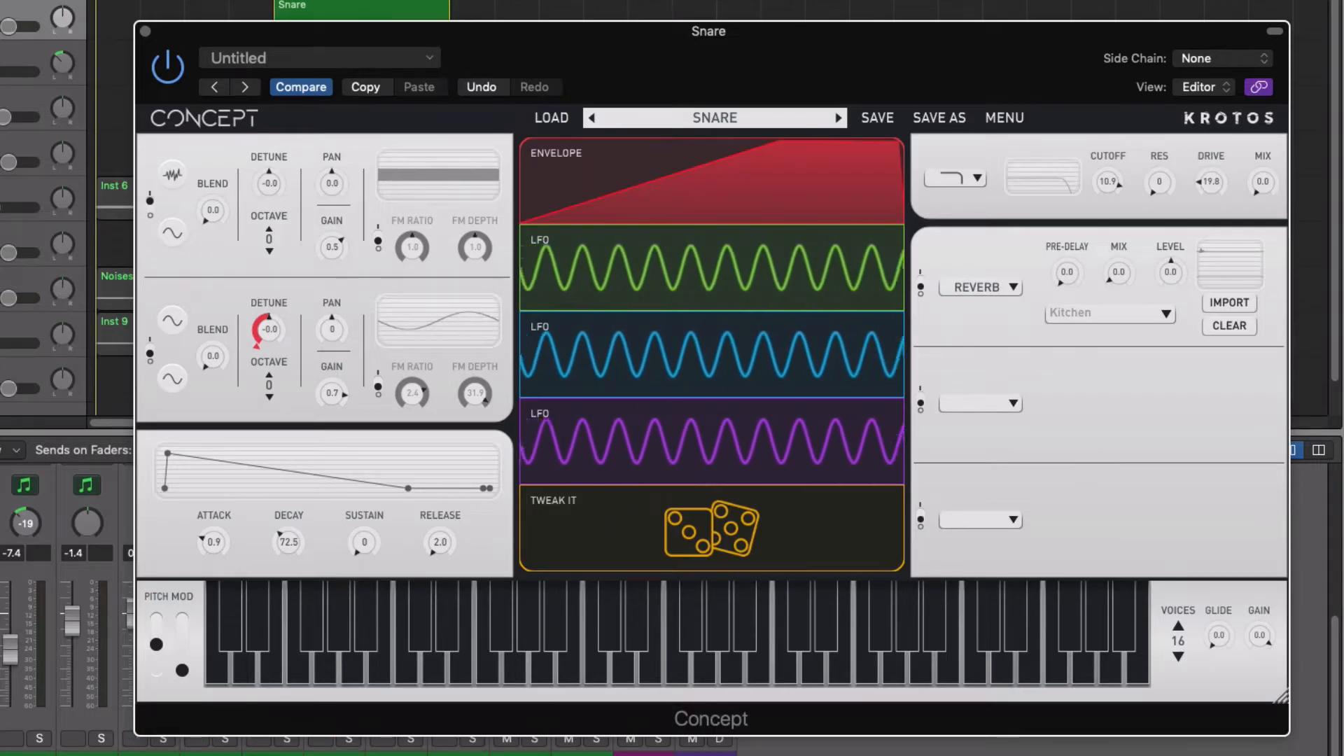
{"action": "key", "text": "super+w"}
{"action": "key", "text": "space"}
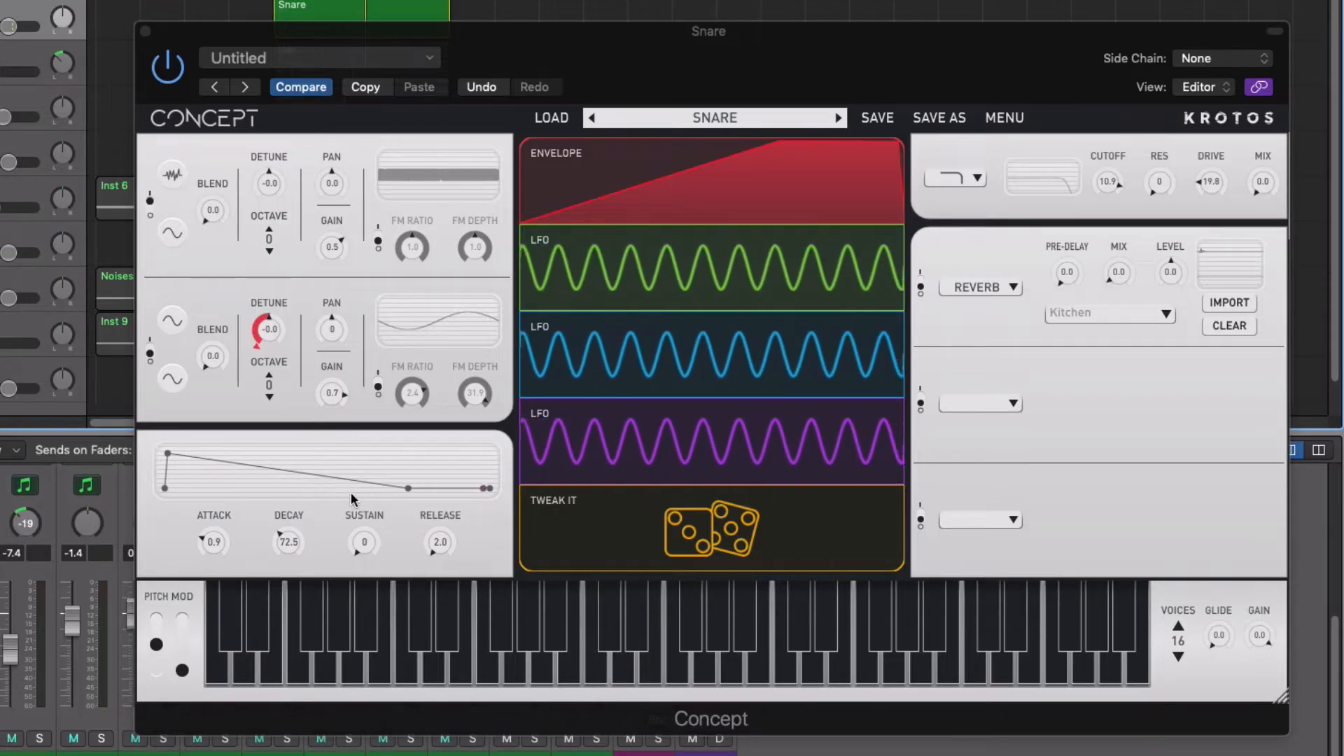
Shape the snare's amplitude envelope with sustain at 0, attack at 0.2 and decay at 110.5, trying full sustain first
{"action": "left_click_drag", "start_coordinate": [362, 548], "coordinate": [373, 294]}
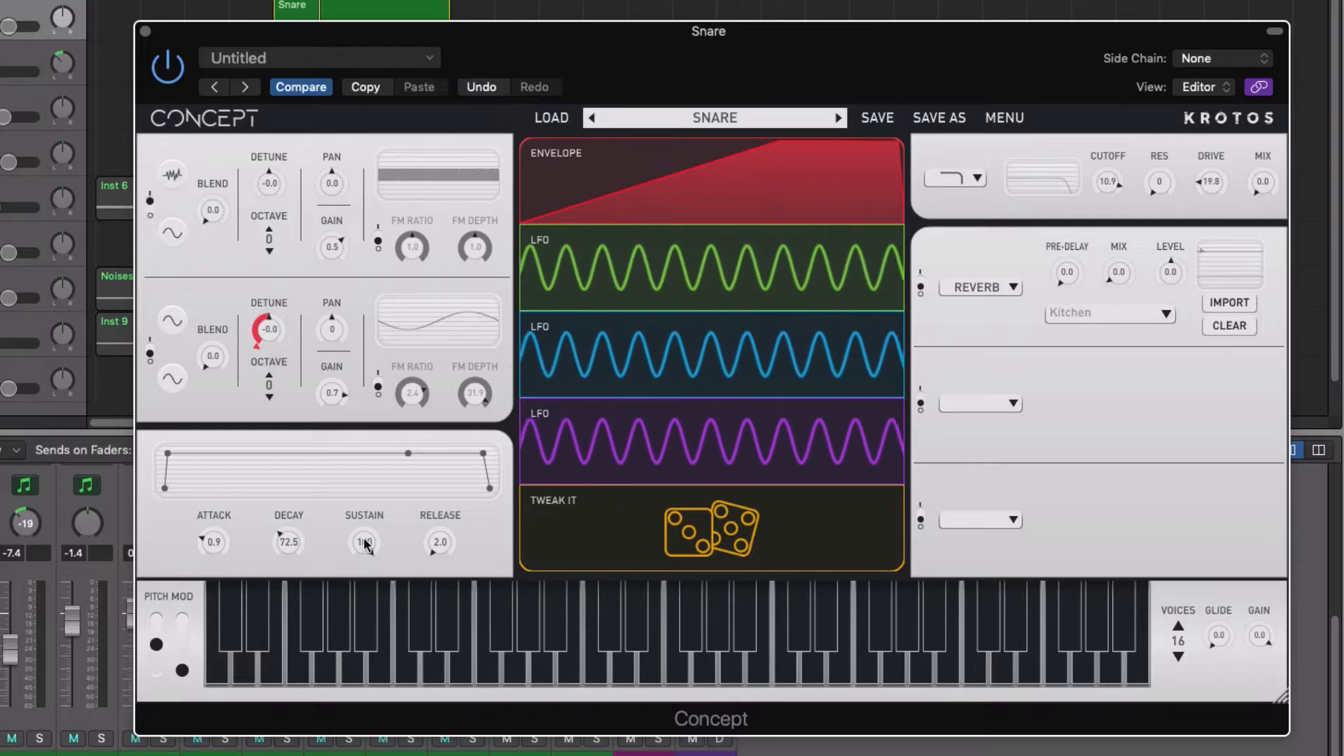
{"action": "left_click_drag", "start_coordinate": [364, 544], "coordinate": [383, 742]}
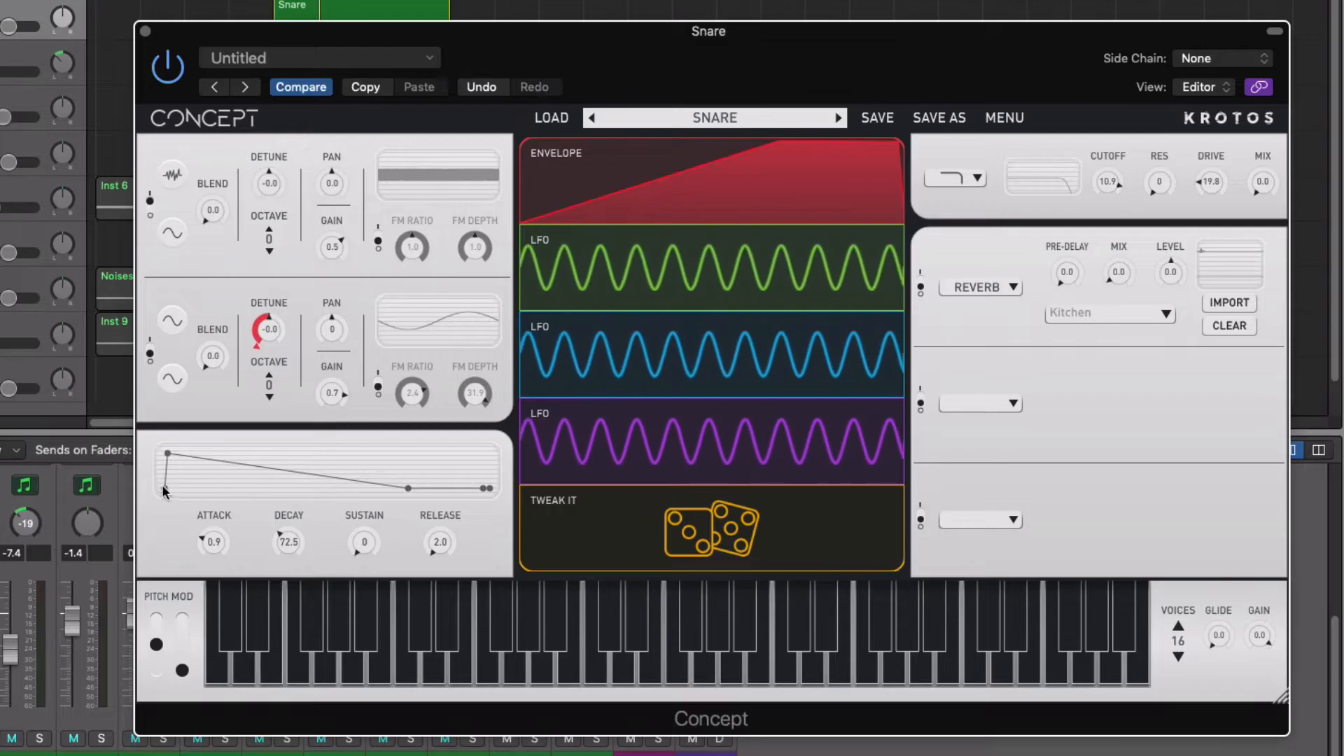
{"action": "left_click", "coordinate": [215, 543]}
{"action": "left_click_drag", "start_coordinate": [215, 543], "coordinate": [228, 602]}
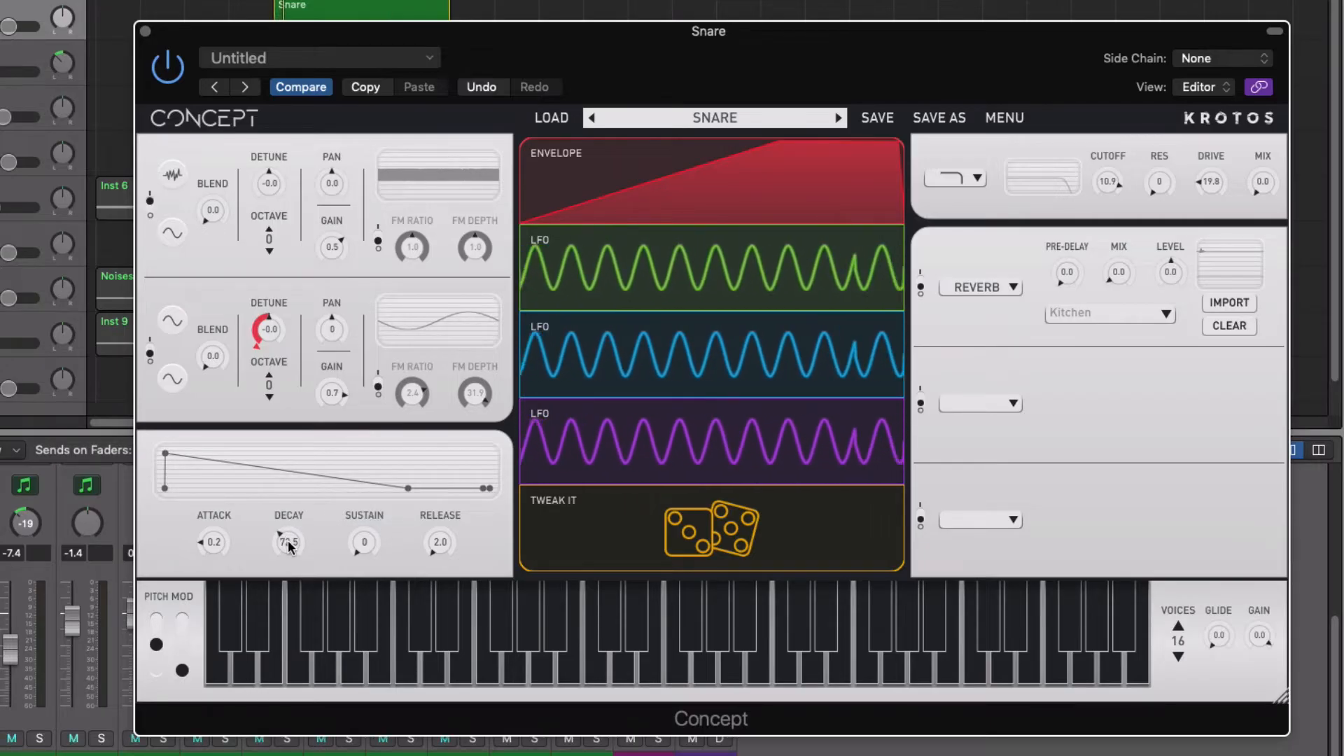
{"action": "mouse_move", "coordinate": [289, 547]}
{"action": "left_mouse_down"}
{"action": "mouse_move", "coordinate": [287, 514]}
{"action": "mouse_move", "coordinate": [299, 574]}
{"action": "mouse_move", "coordinate": [294, 540]}
{"action": "left_mouse_up"}
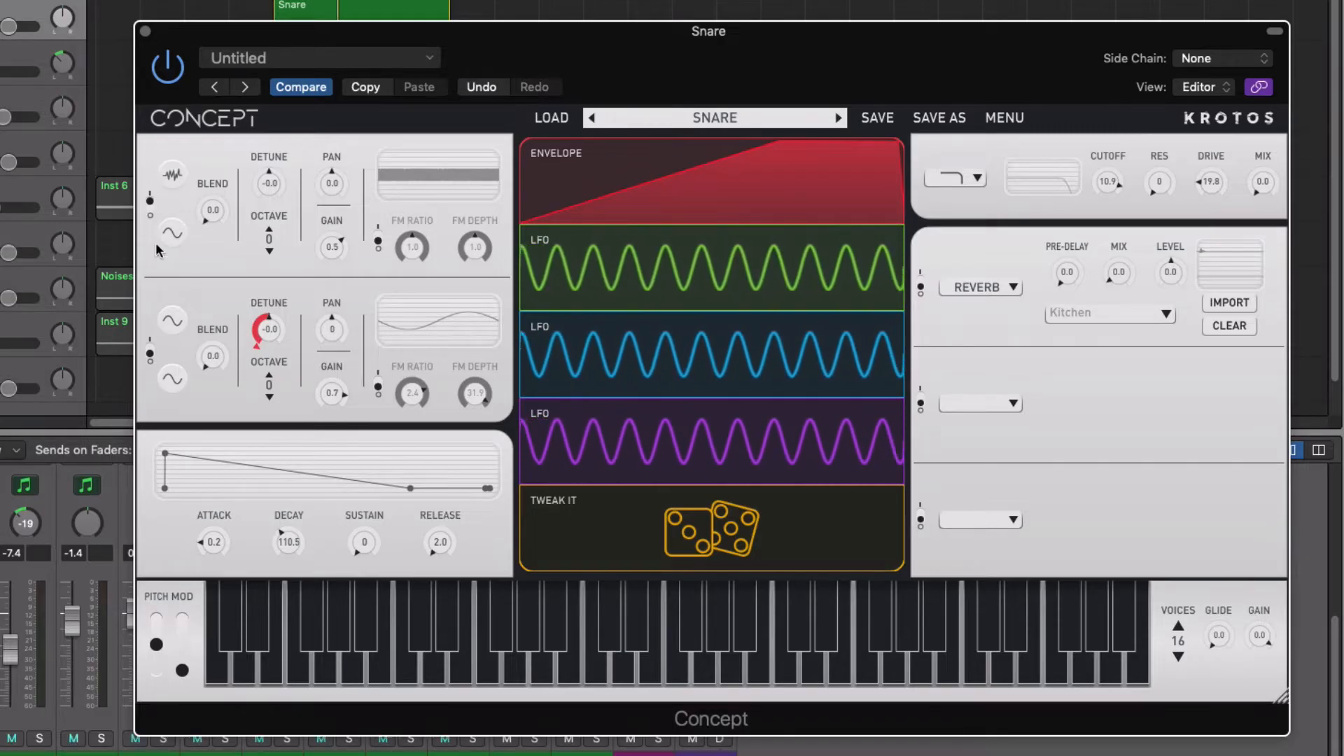
Switch off the first oscillator to isolate the second oscillator's sound
{"action": "left_click", "coordinate": [150, 210]}
{"action": "left_click", "coordinate": [149, 349]}
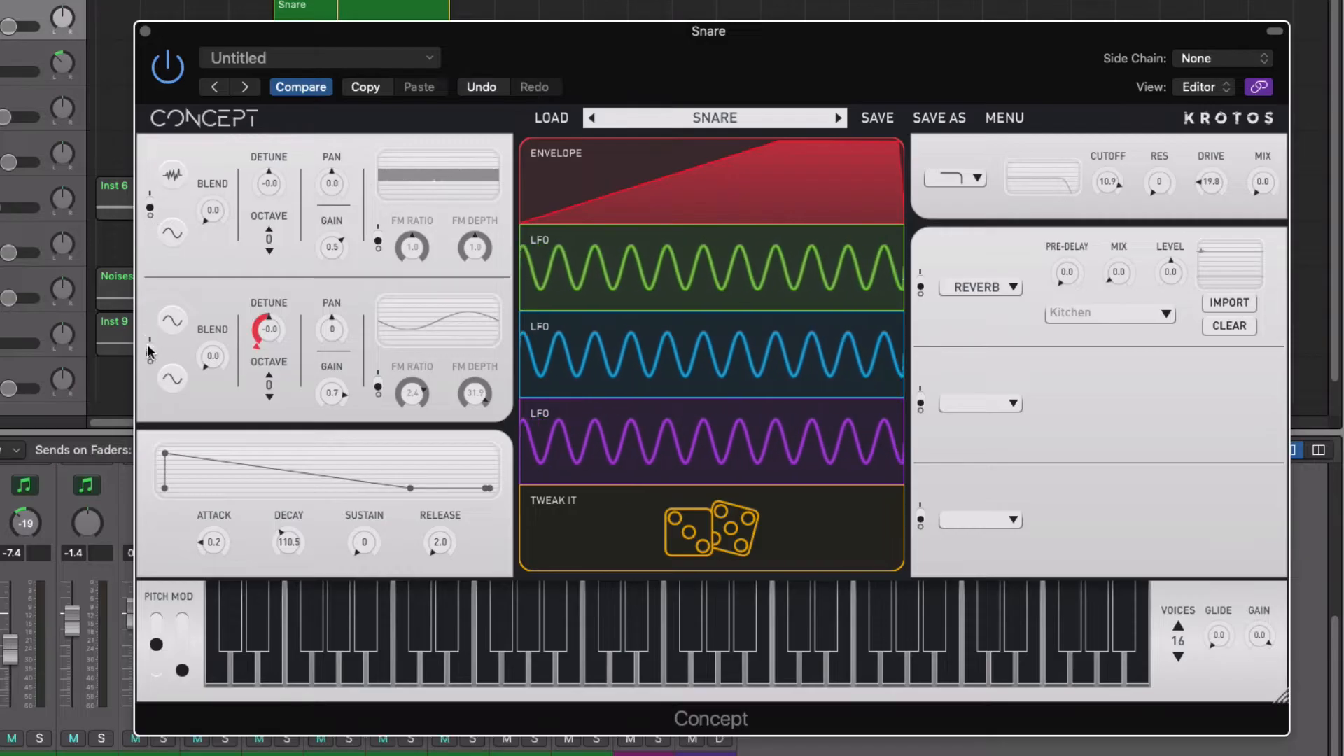
Try full positive depth on the envelope's OSC2FREQ modulation and return it to full negative depth
{"action": "left_click", "coordinate": [665, 156]}
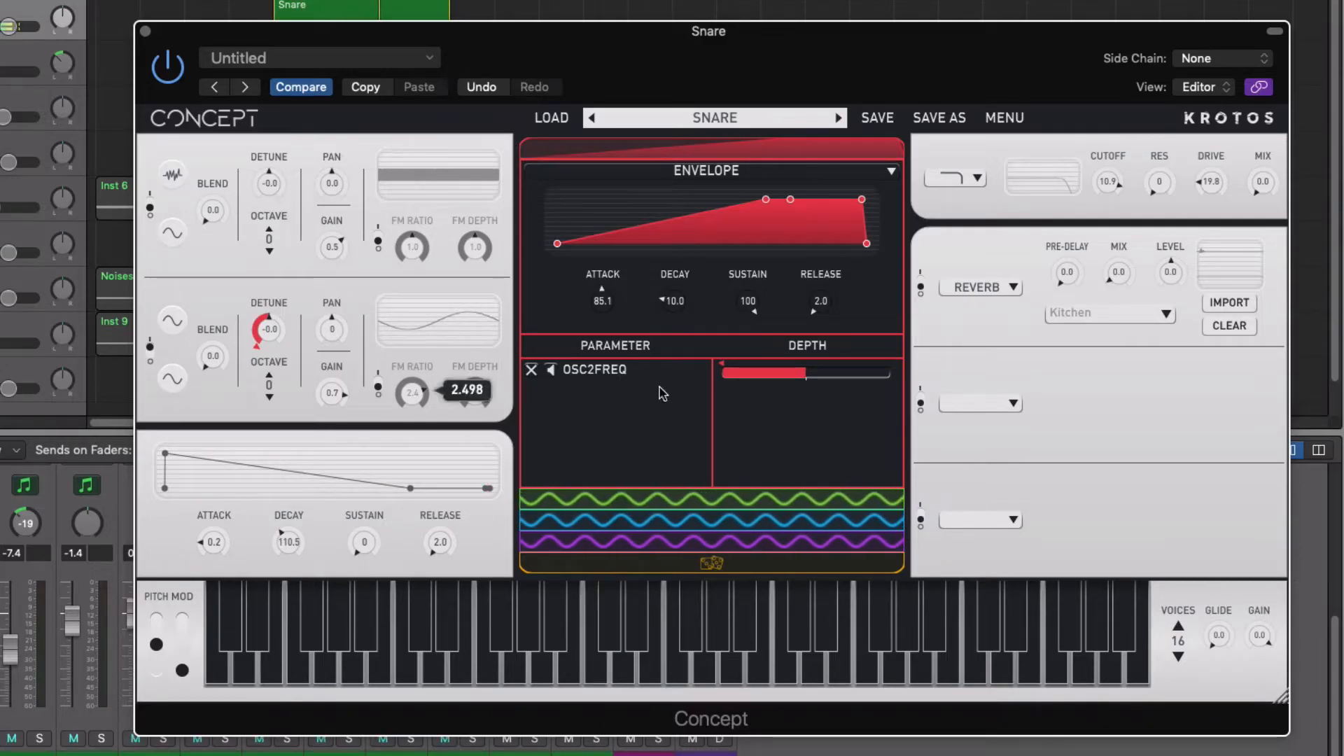
{"action": "left_click_drag", "start_coordinate": [723, 369], "coordinate": [842, 371]}
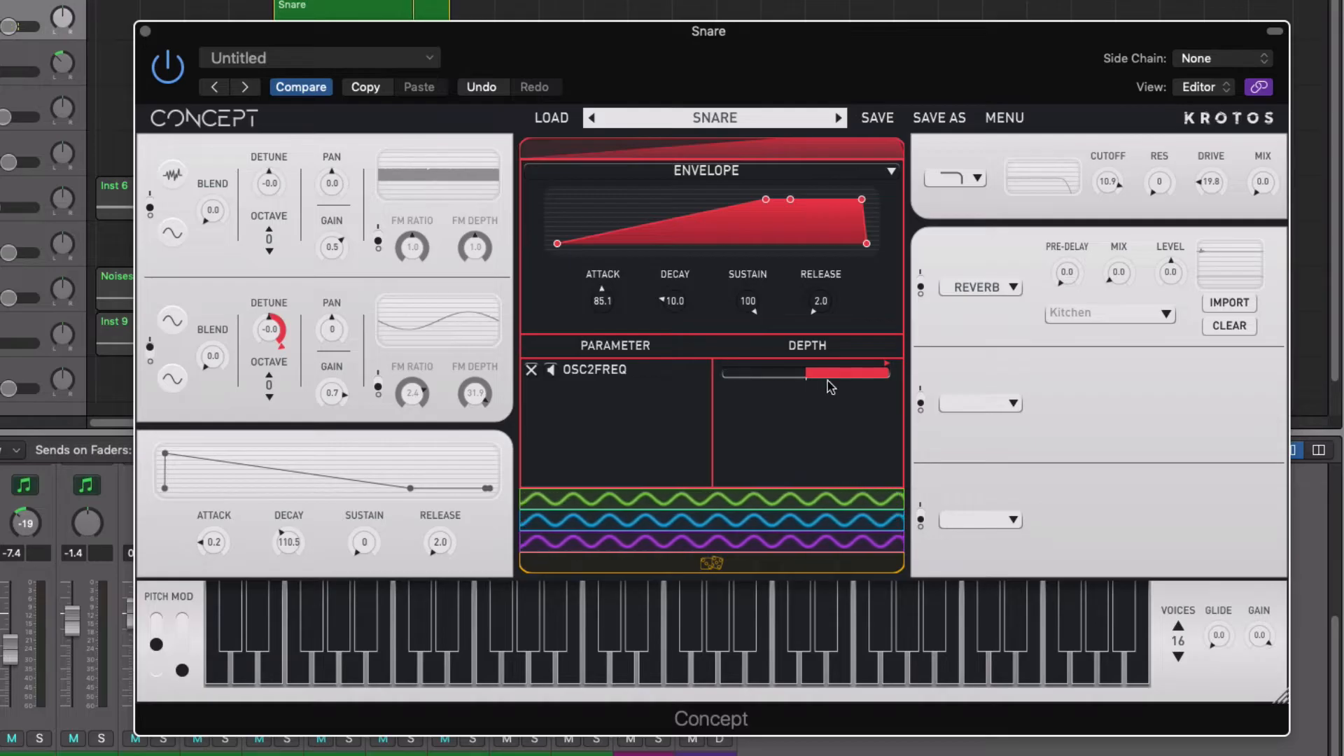
{"action": "left_click_drag", "start_coordinate": [889, 371], "coordinate": [722, 371]}
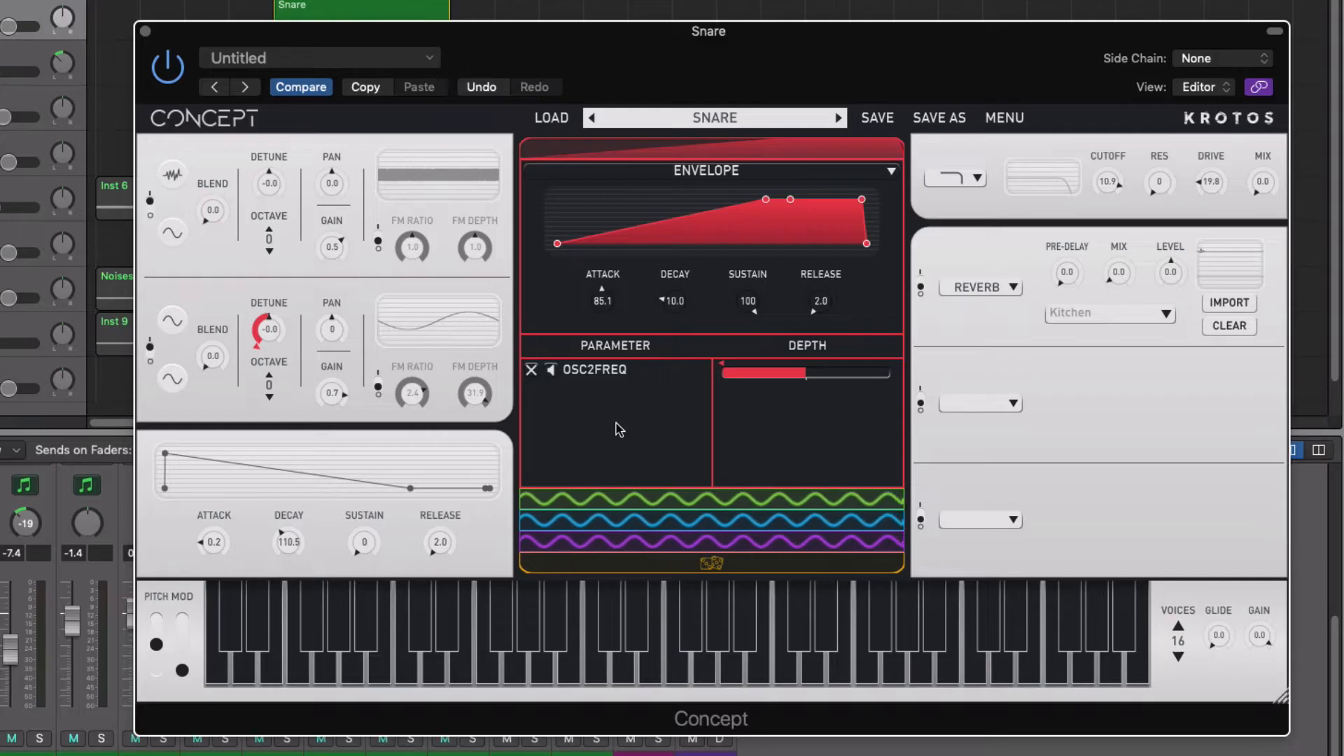
Lower the first oscillator's gain to 0.3
{"action": "left_click_drag", "start_coordinate": [332, 246], "coordinate": [333, 280]}
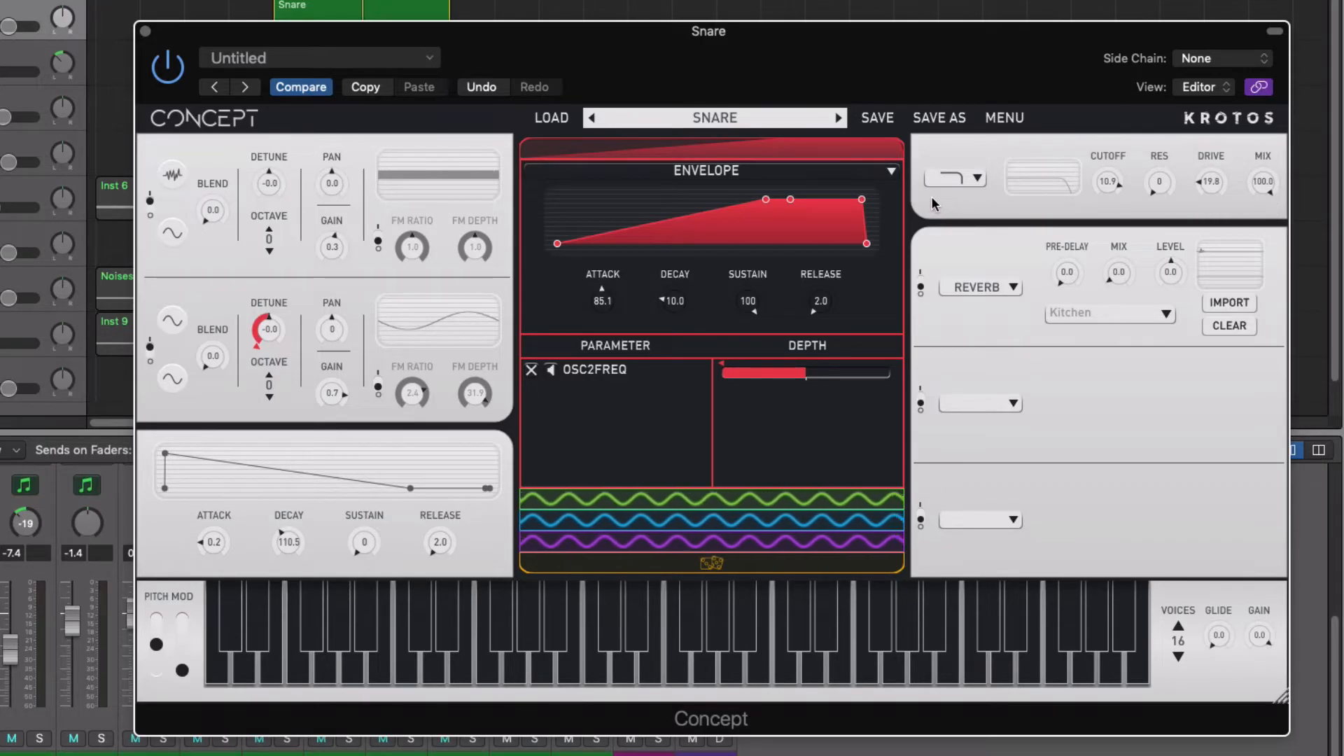
Try the high-pass filter on the snare, return to the low-pass type and set the filter mix to 66.6
{"action": "left_click", "coordinate": [976, 179]}
{"action": "left_click", "coordinate": [968, 211]}
{"action": "left_click", "coordinate": [977, 179]}
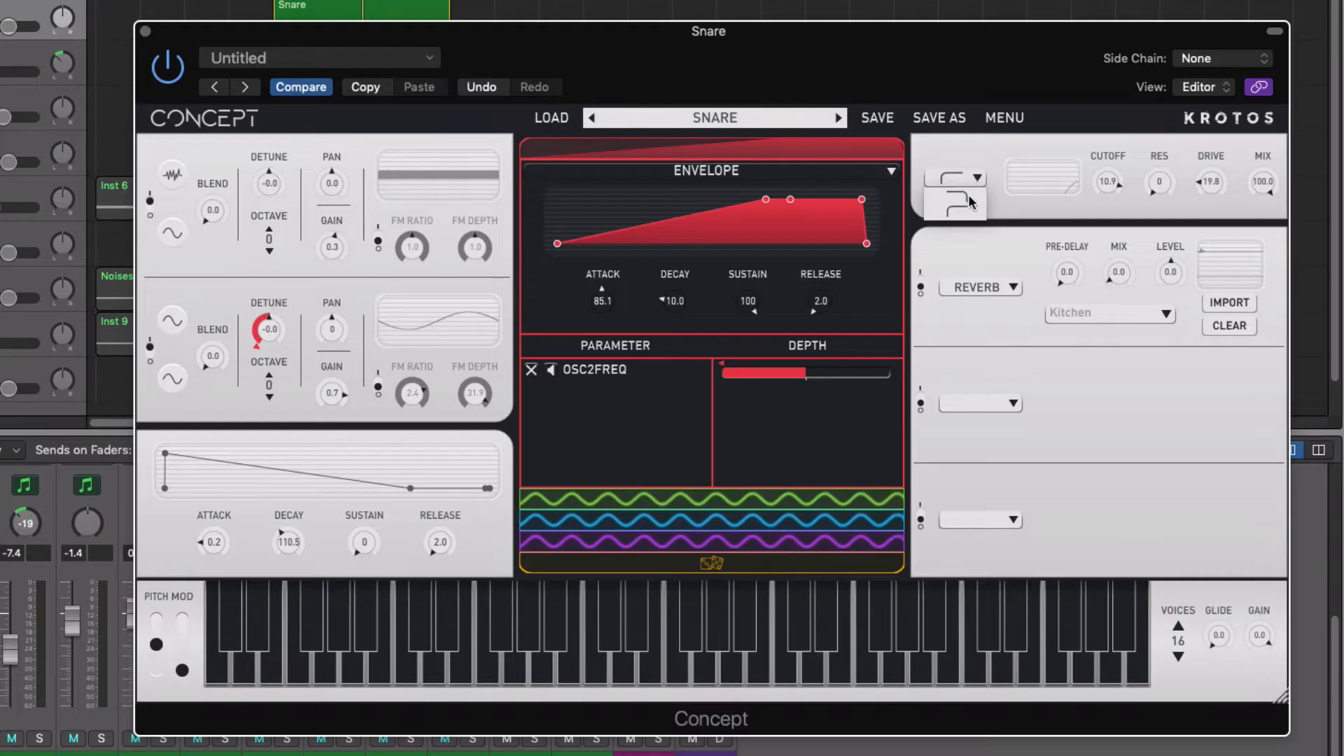
{"action": "left_click", "coordinate": [970, 203]}
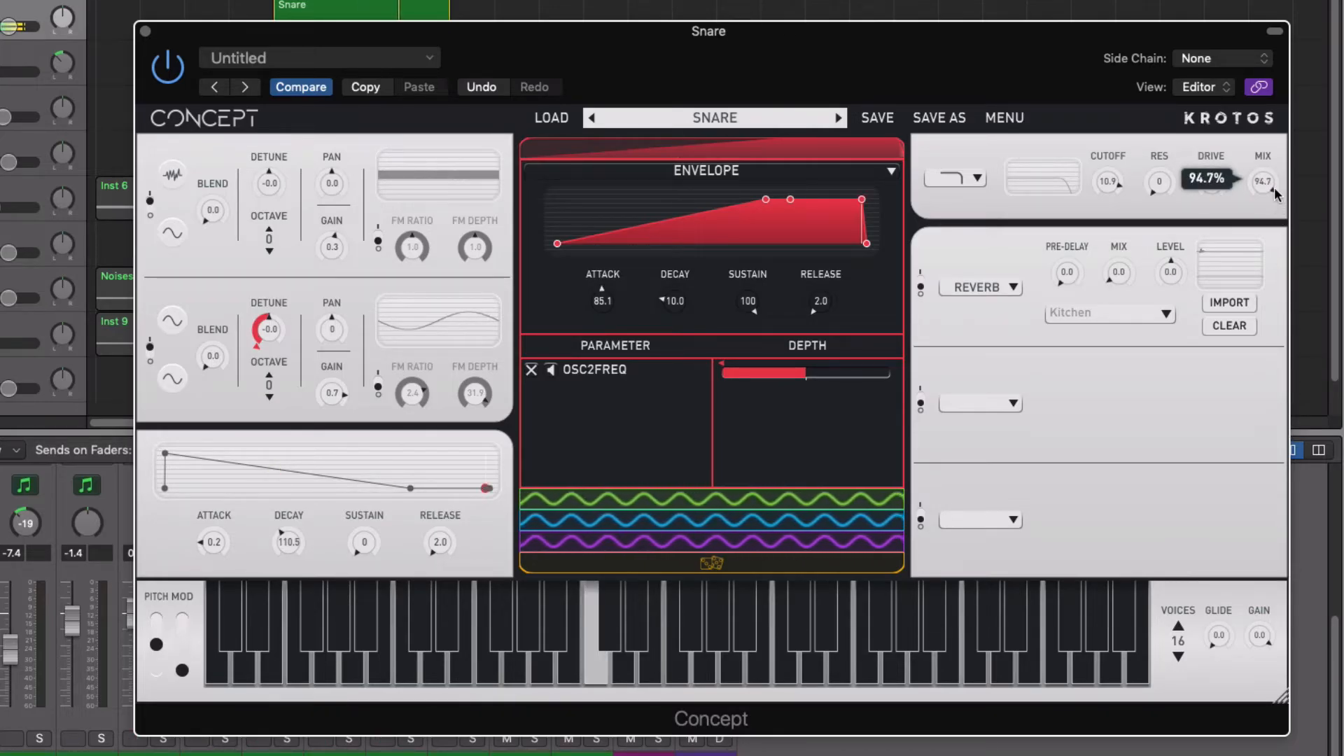
{"action": "left_click_drag", "start_coordinate": [1273, 187], "coordinate": [1278, 252]}
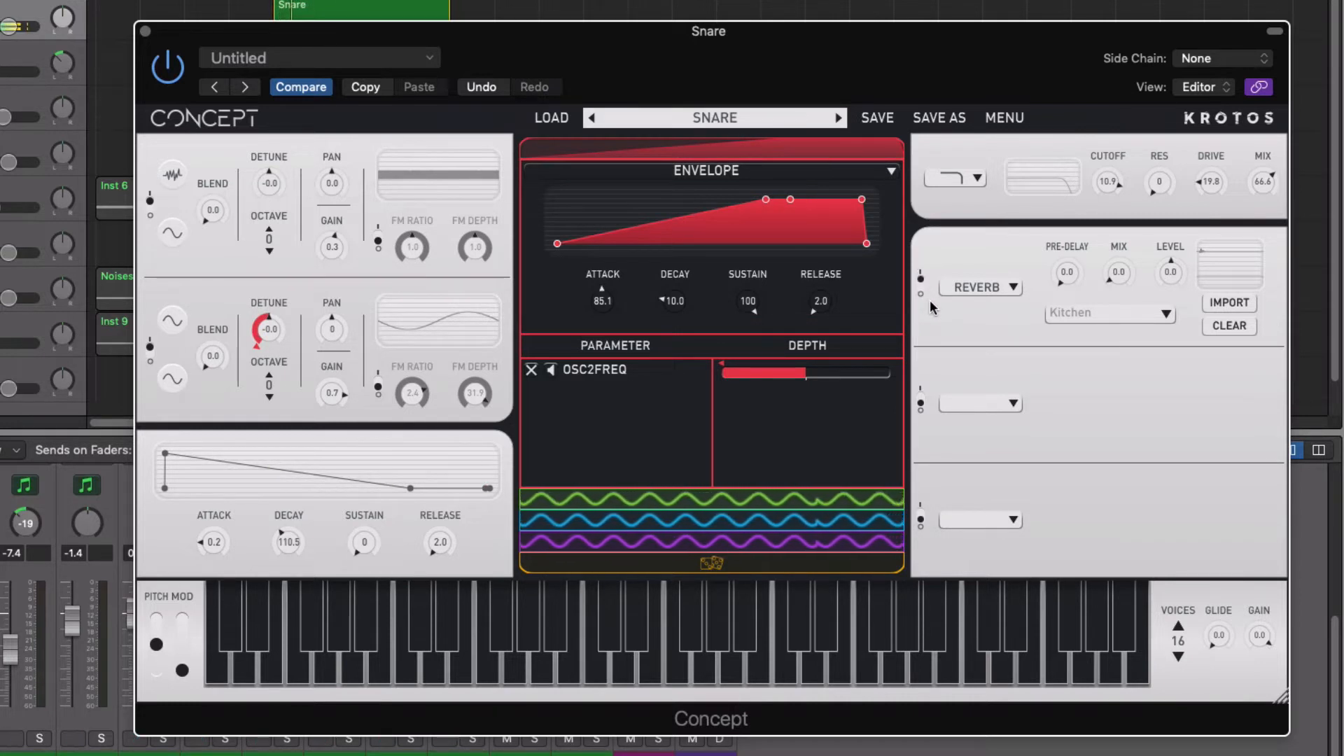
Raise the snare's Kitchen reverb mix to about 0.1
{"action": "scroll", "coordinate": [1115, 273], "scroll_direction": "up", "scroll_amount": 8}
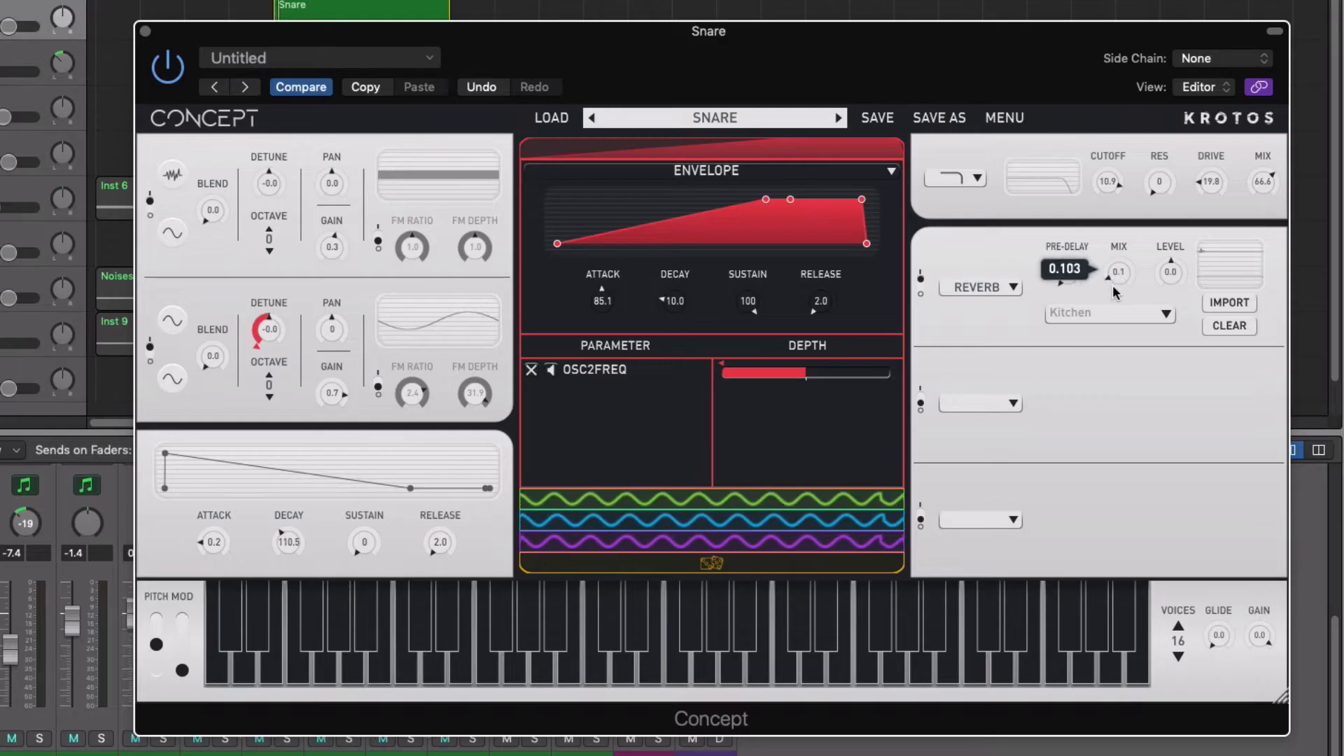
{"action": "left_click_drag", "start_coordinate": [1116, 279], "coordinate": [1118, 268]}
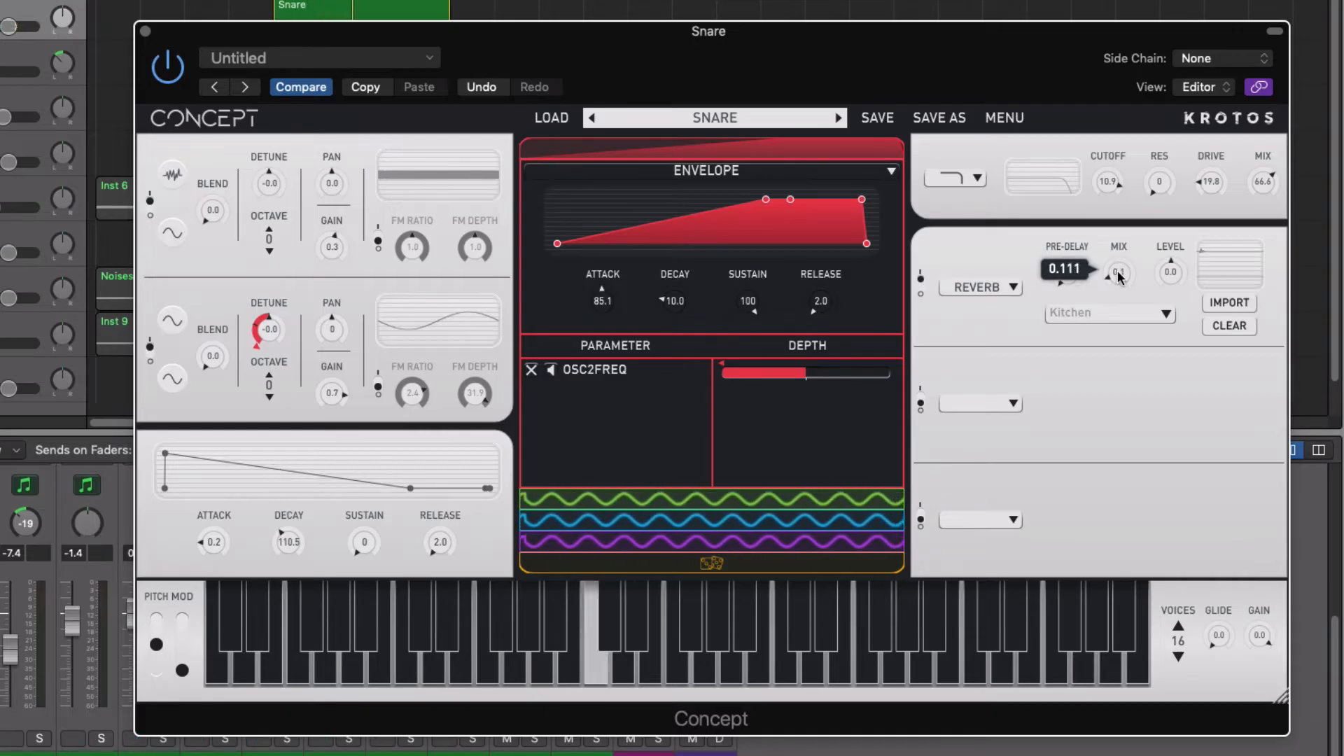
{"action": "left_click_drag", "start_coordinate": [1117, 278], "coordinate": [1115, 284]}
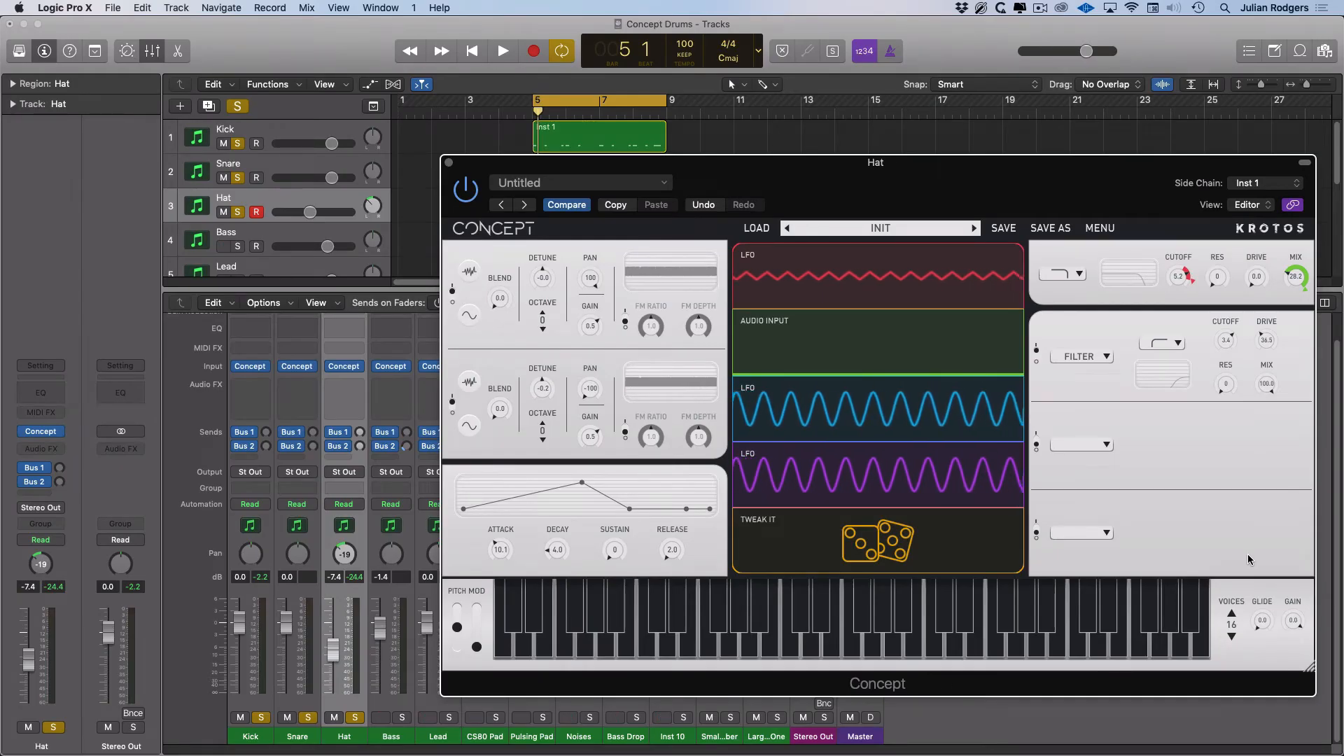
Play the Hat patch and examine the settings of the LFO that modulates its filter cutoff
{"action": "key", "text": "space"}
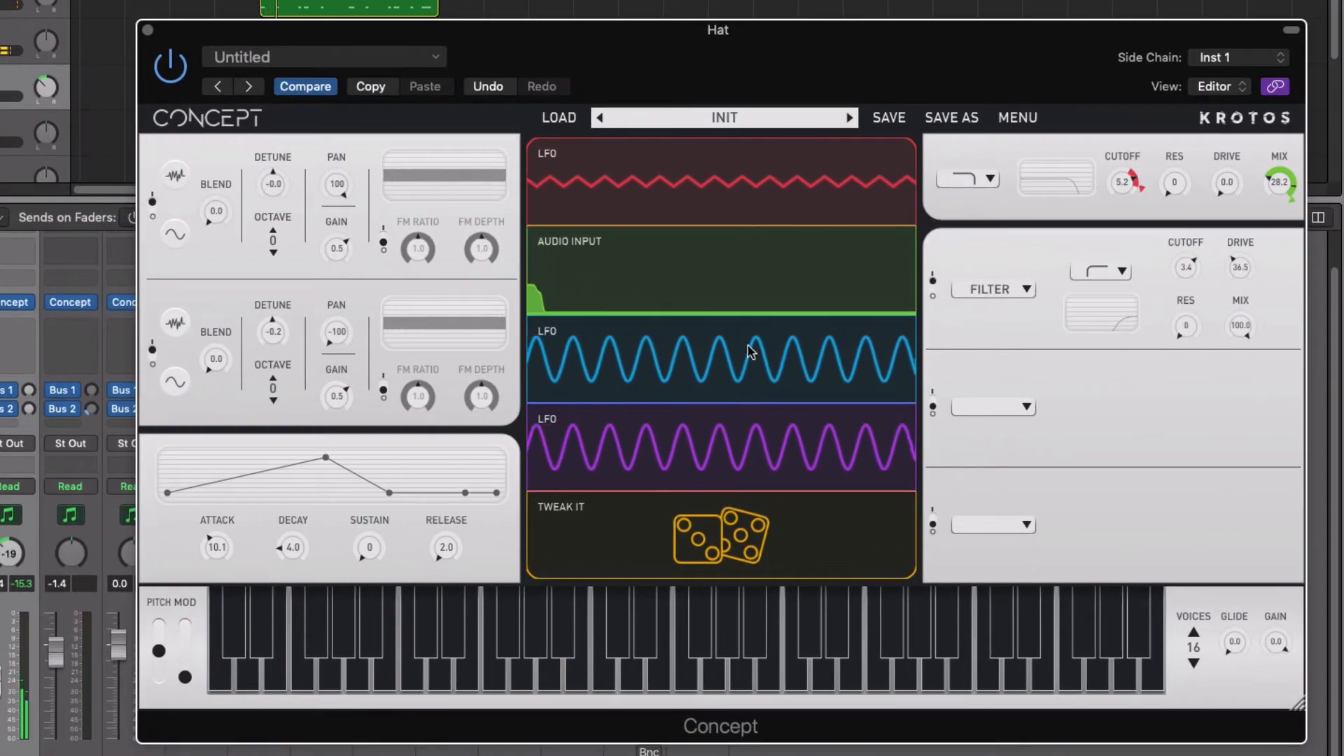
{"action": "left_click", "coordinate": [691, 147]}
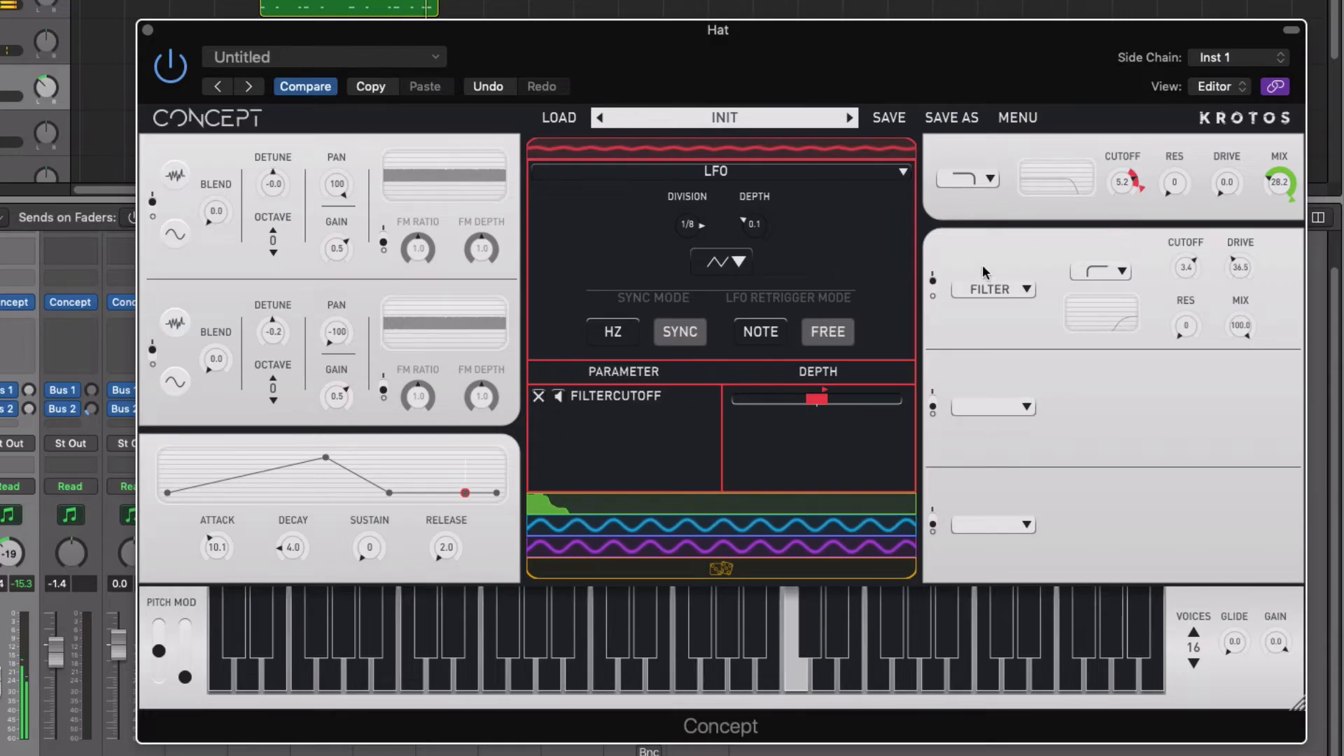
{"action": "mouse_move", "coordinate": [667, 189]}
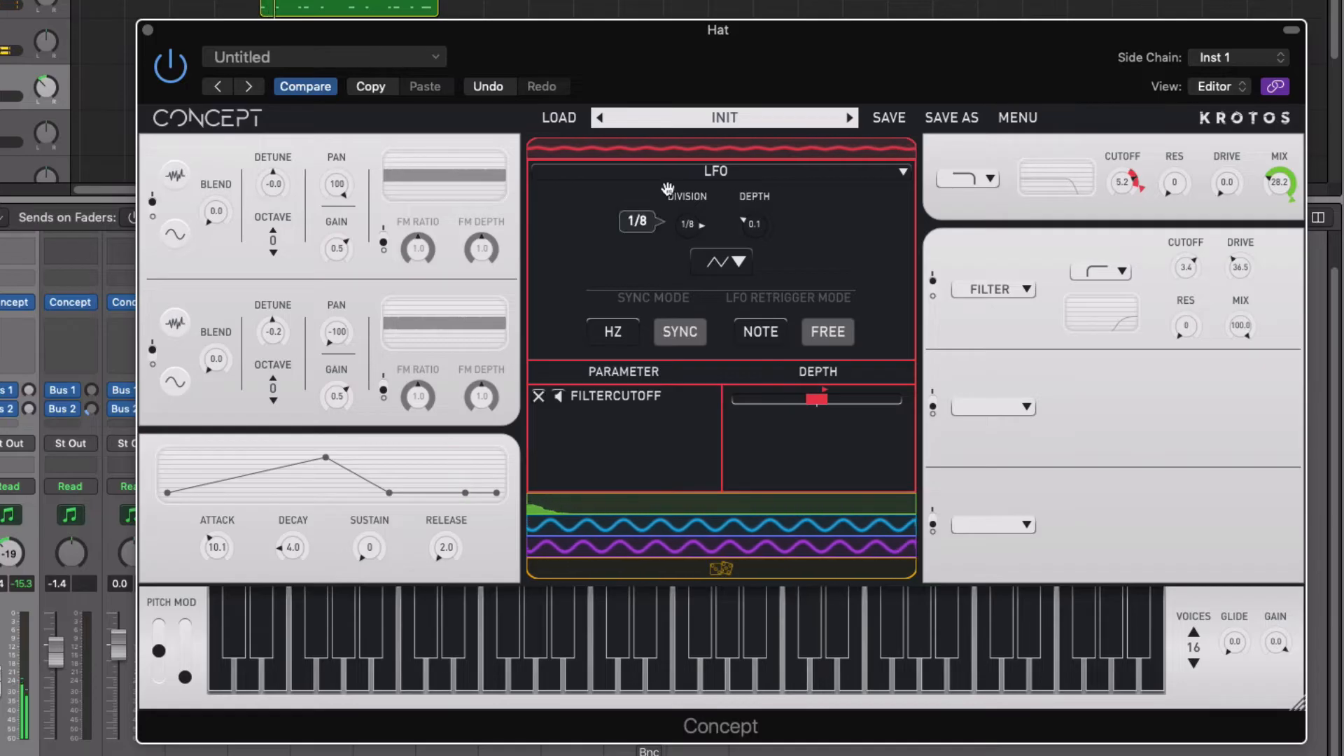
{"action": "left_click", "coordinate": [696, 149]}
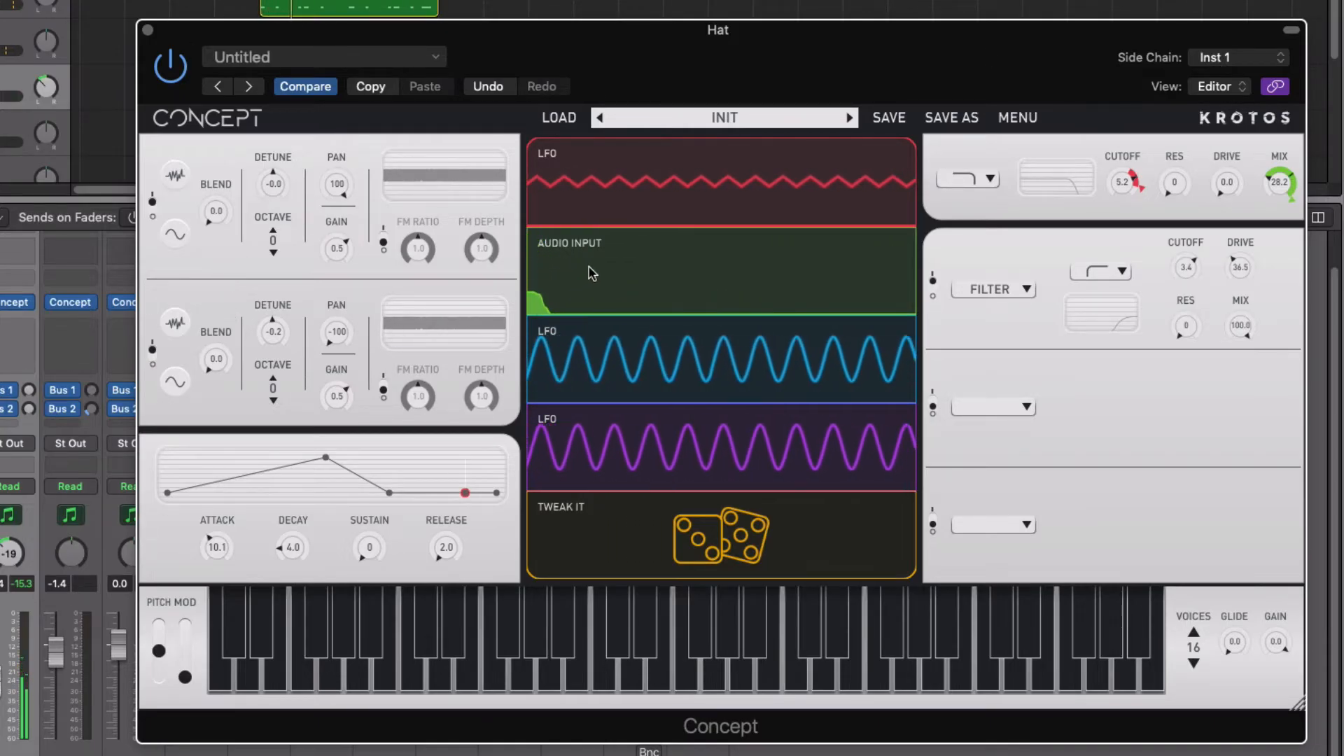
Examine the Hat patch's Audio Input modulator, including its pregain, signal meters and available modes
{"action": "left_click", "coordinate": [630, 249]}
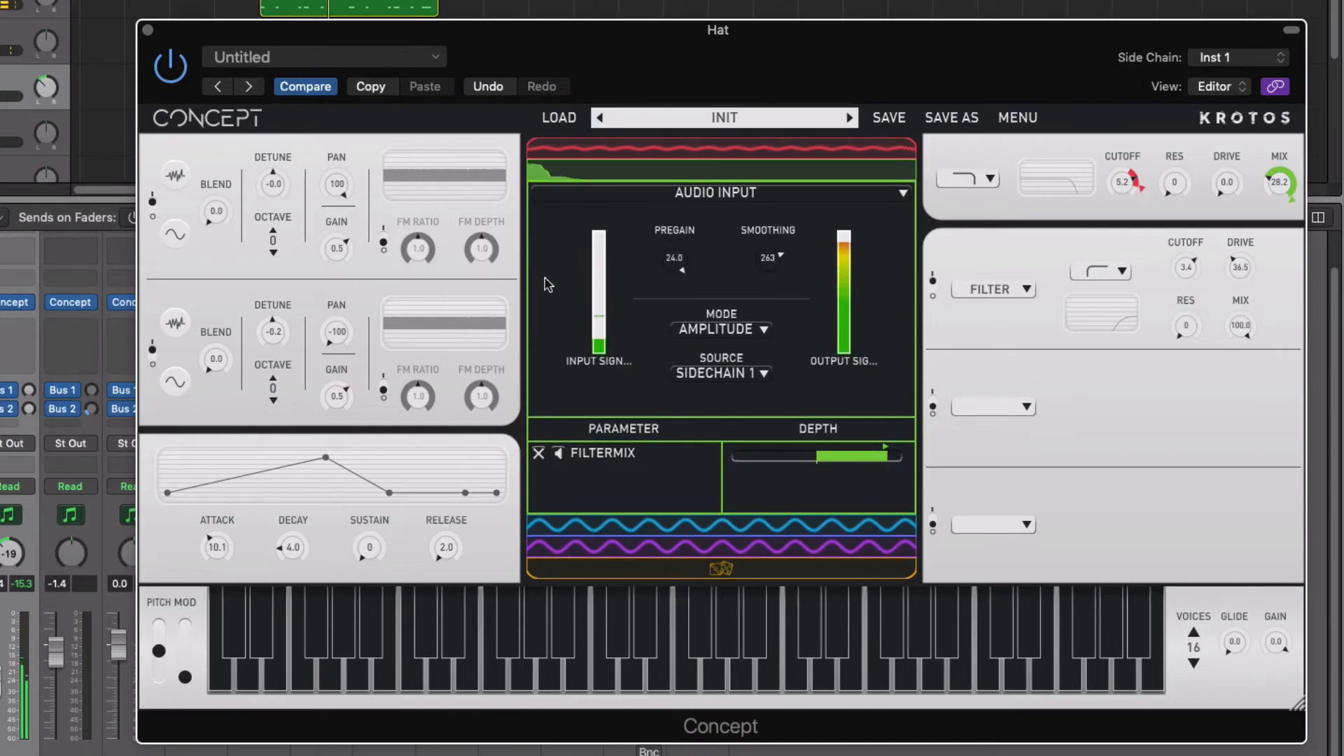
{"action": "mouse_move", "coordinate": [670, 245]}
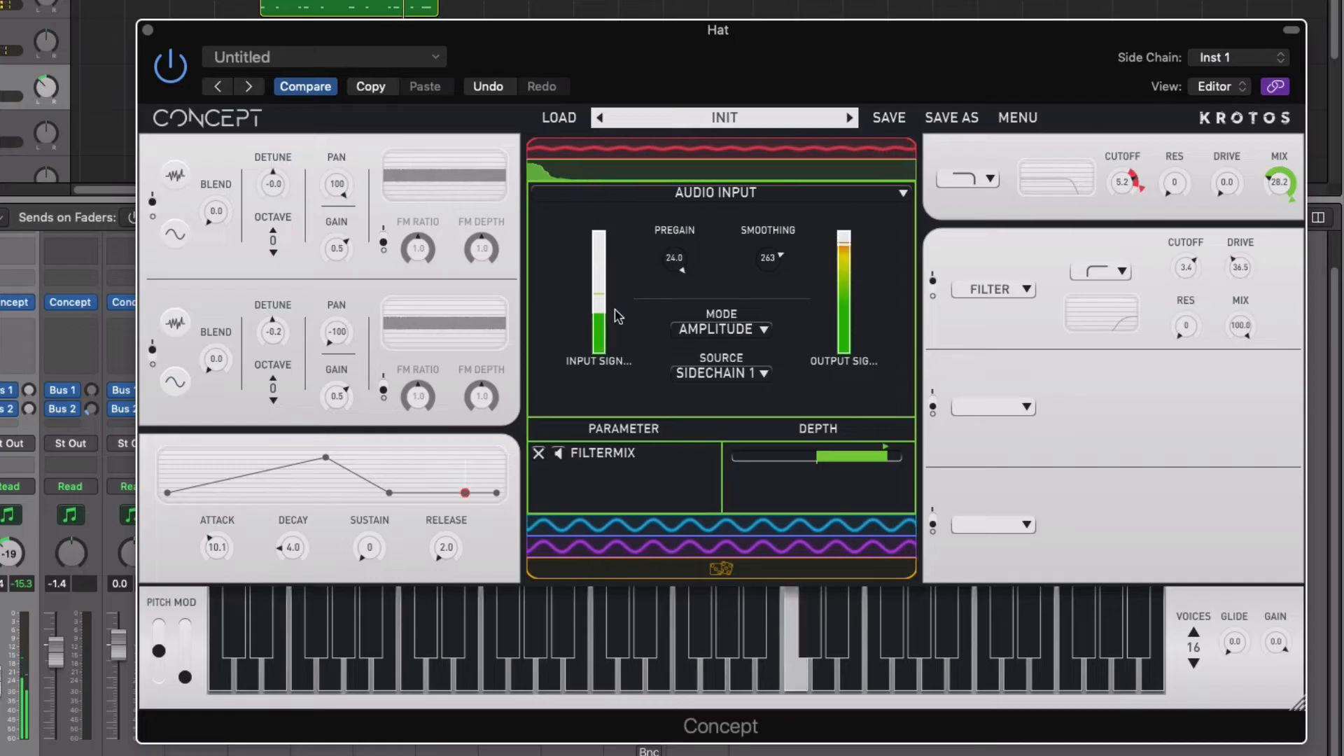
{"action": "left_click", "coordinate": [733, 335]}
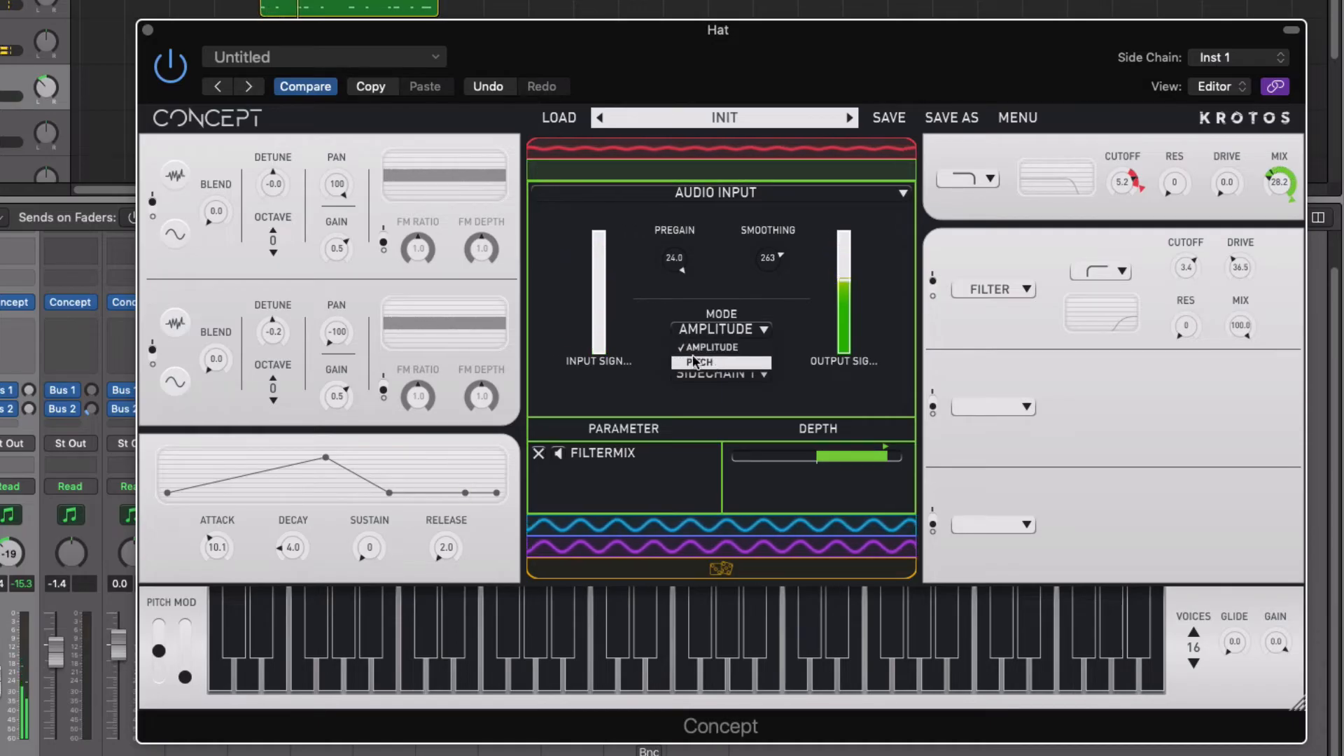
{"action": "left_click", "coordinate": [643, 332]}
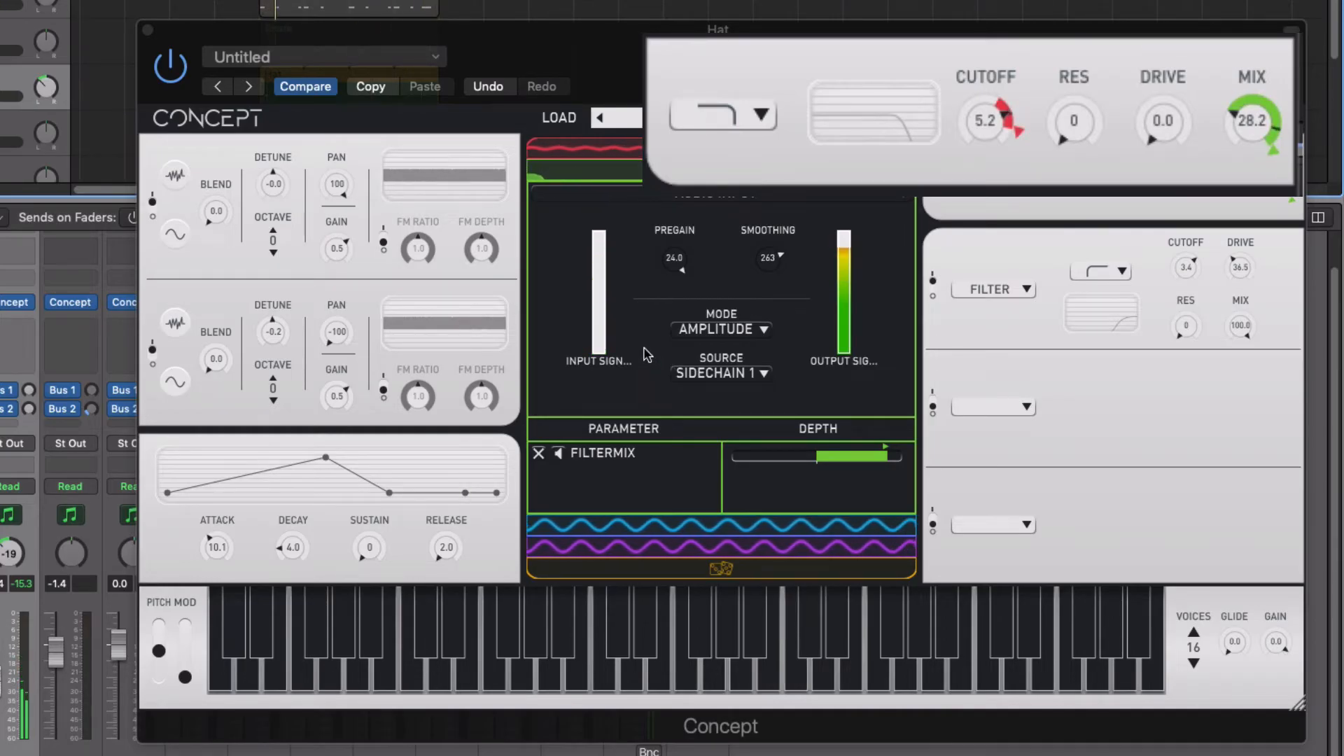
Mute the Hat's Audio Input modulation of the filter mix, and mute and restore the LFO's filter cutoff modulation to compare the sound
{"action": "left_click", "coordinate": [560, 453]}
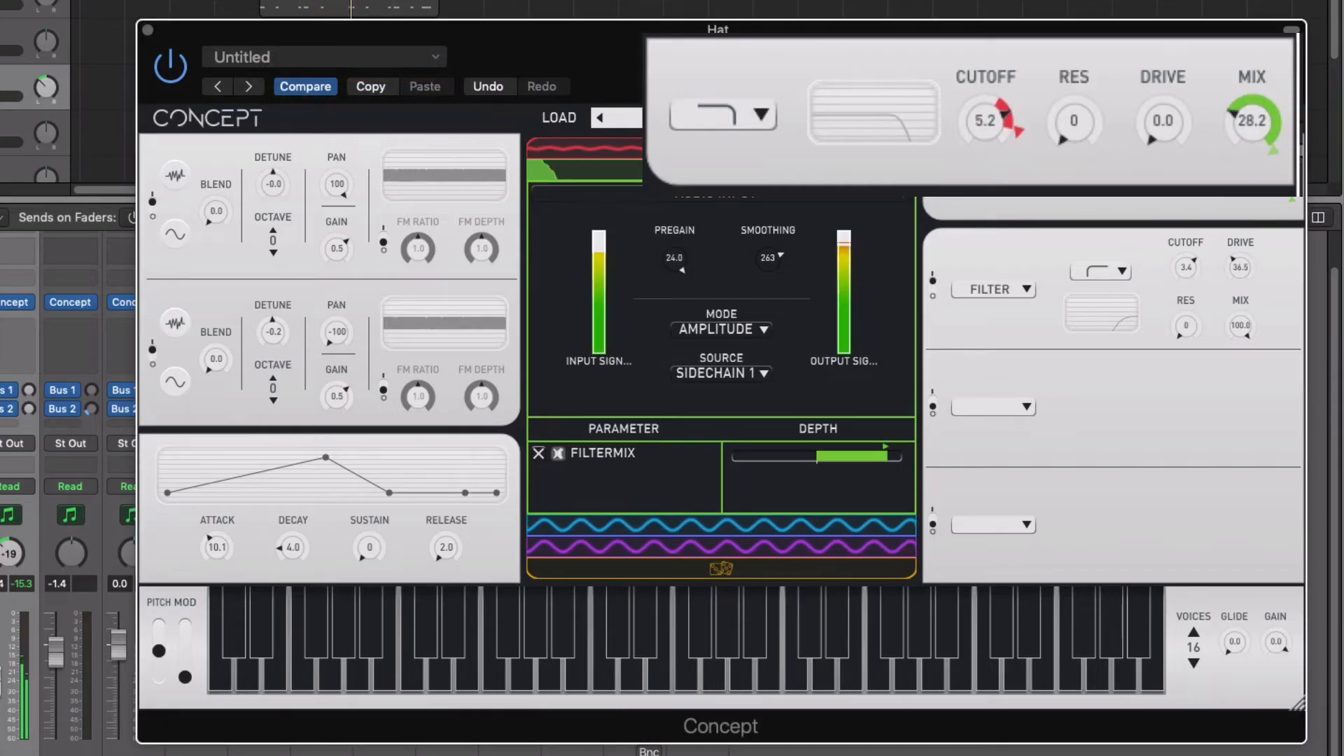
{"action": "left_click", "coordinate": [661, 148]}
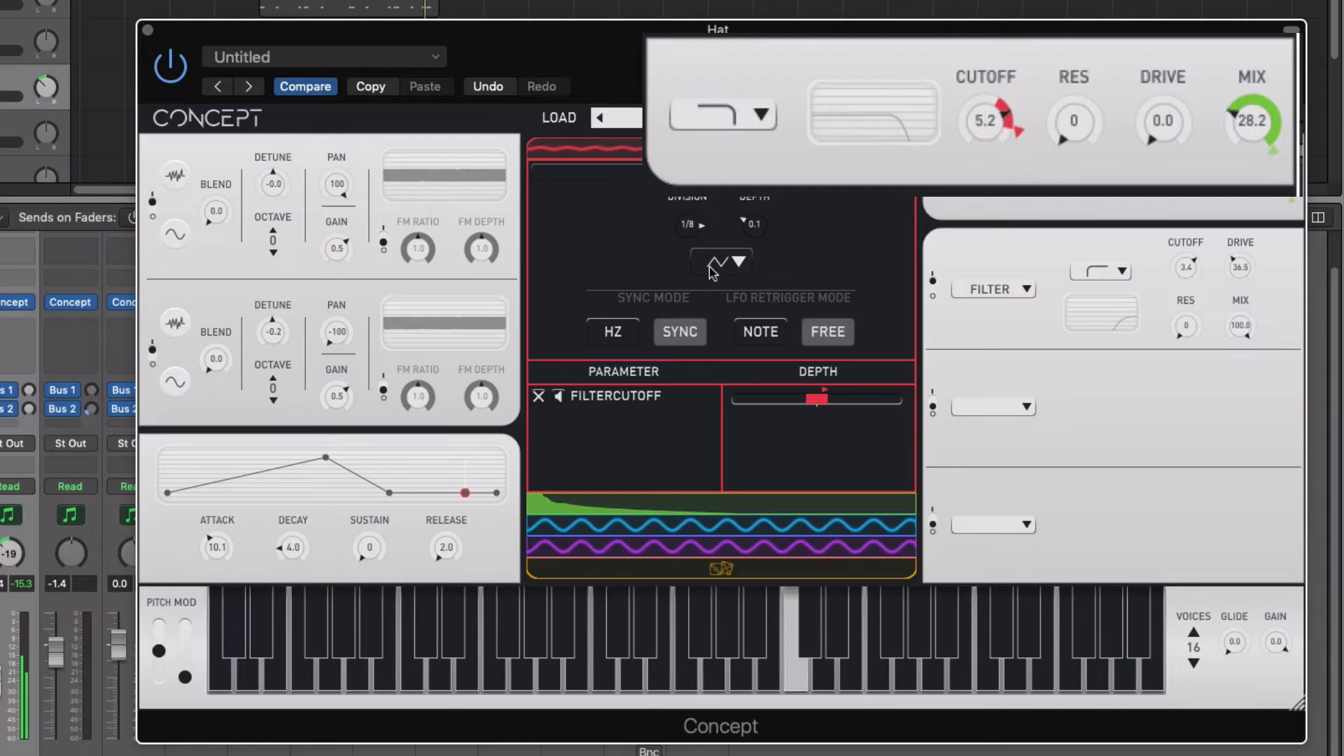
{"action": "left_click", "coordinate": [557, 396]}
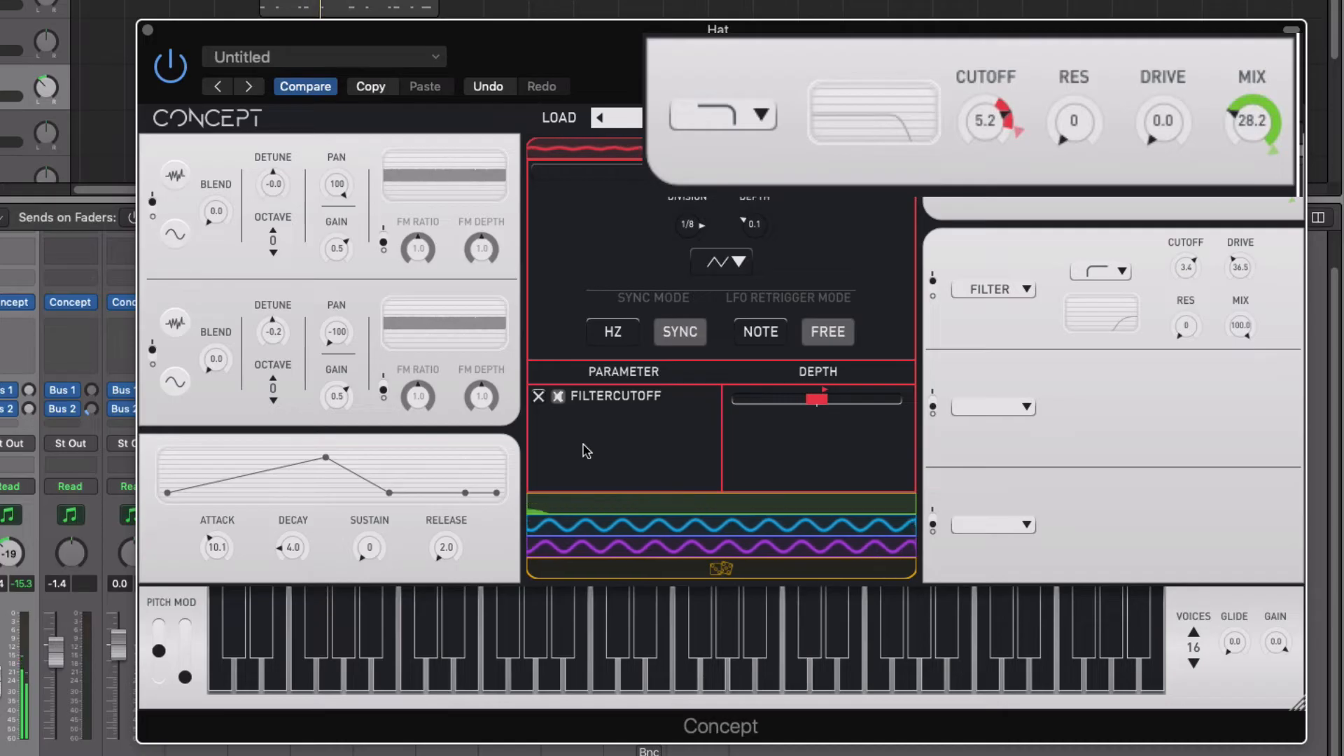
{"action": "left_click", "coordinate": [558, 395]}
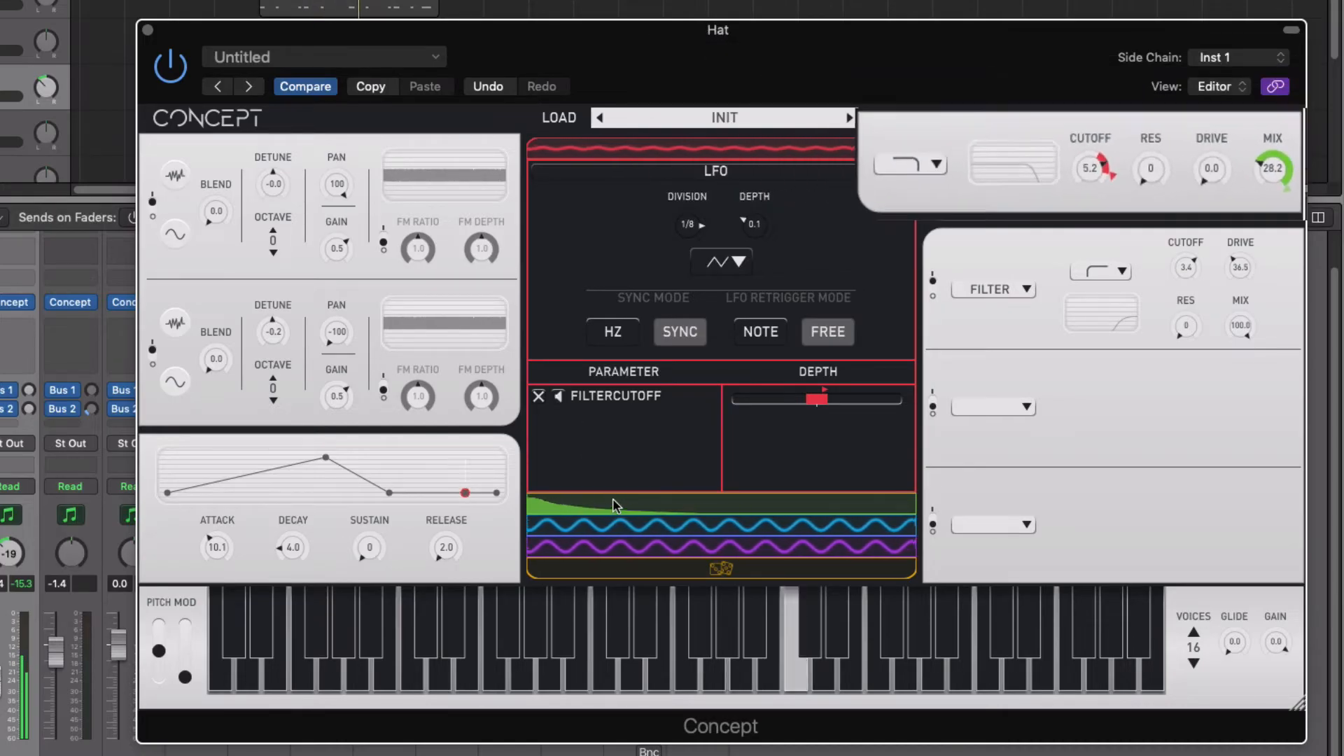
{"action": "left_click", "coordinate": [611, 504]}
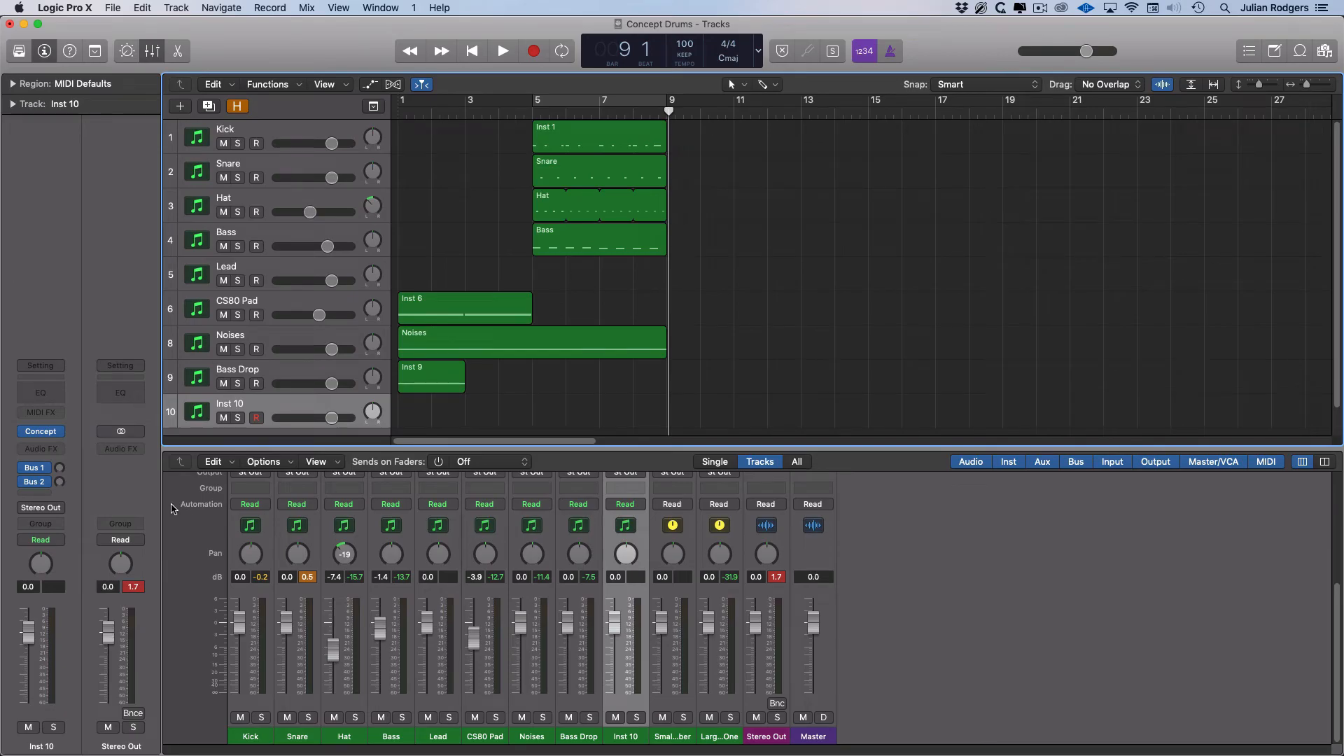
Open Concept on the Inst 10 track and randomize oscillator 1's FM ratio and depth with Tweak It, auditioning a note before and after
{"action": "left_click", "coordinate": [43, 432]}
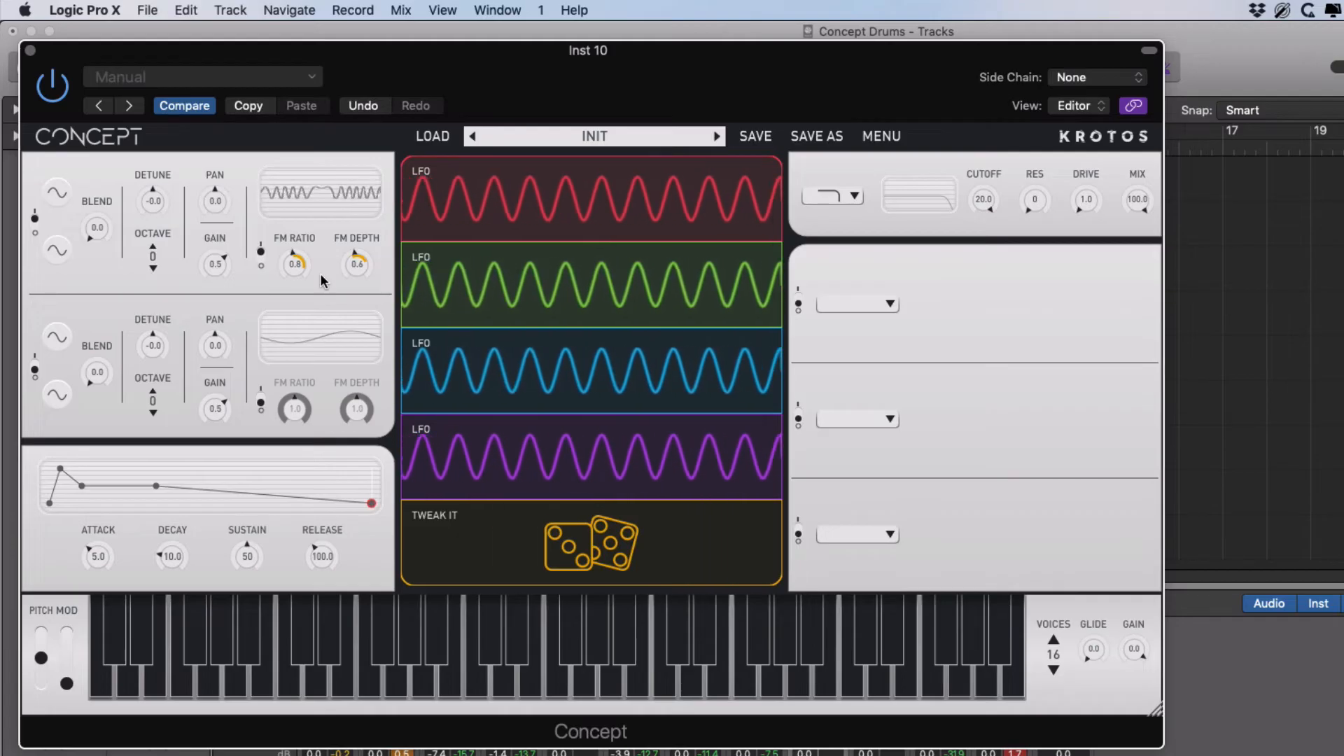
{"action": "left_click", "coordinate": [586, 690]}
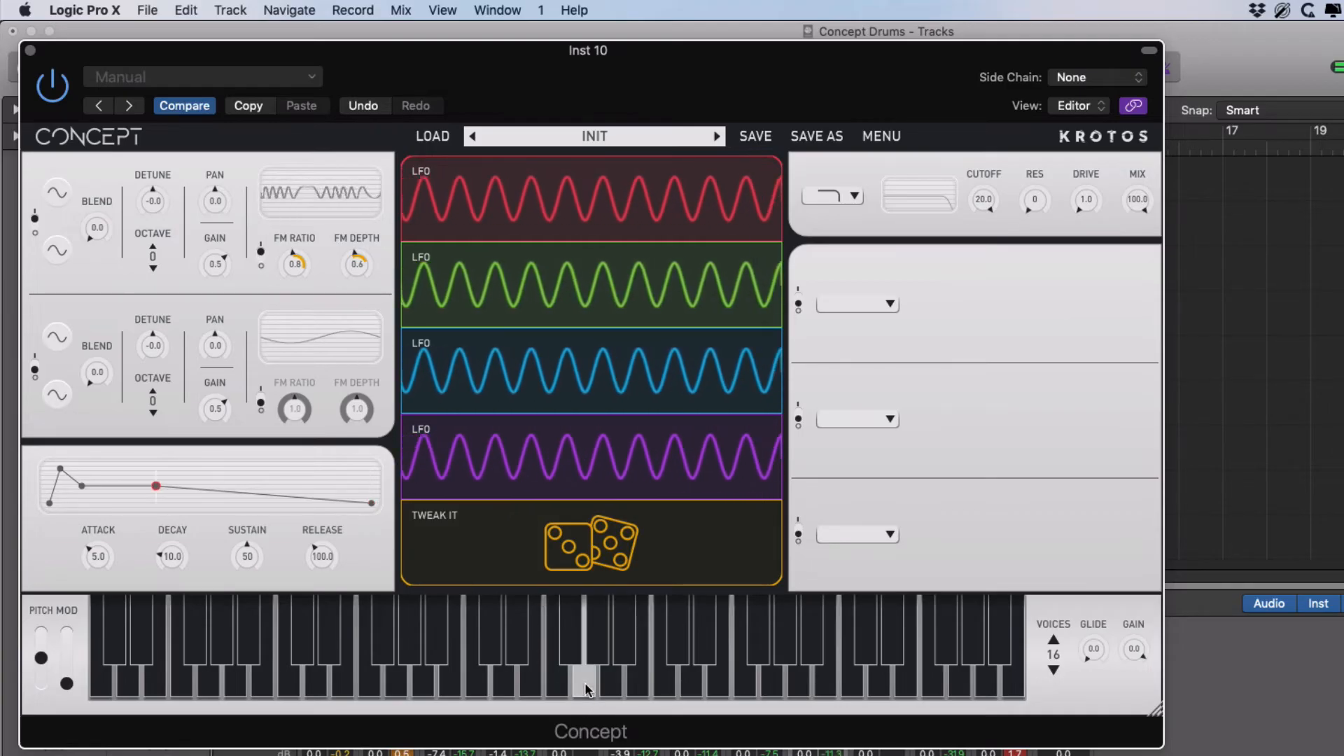
{"action": "left_click", "coordinate": [592, 553]}
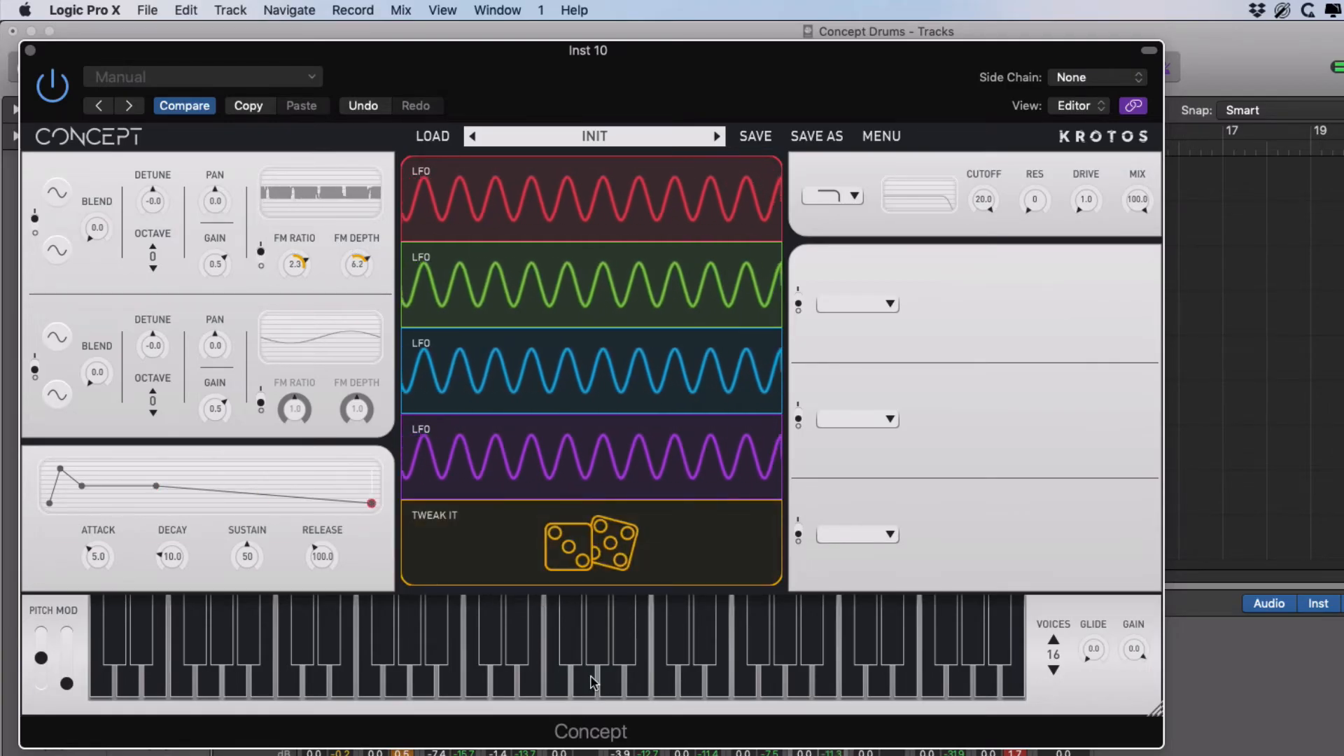
{"action": "left_click", "coordinate": [586, 690]}
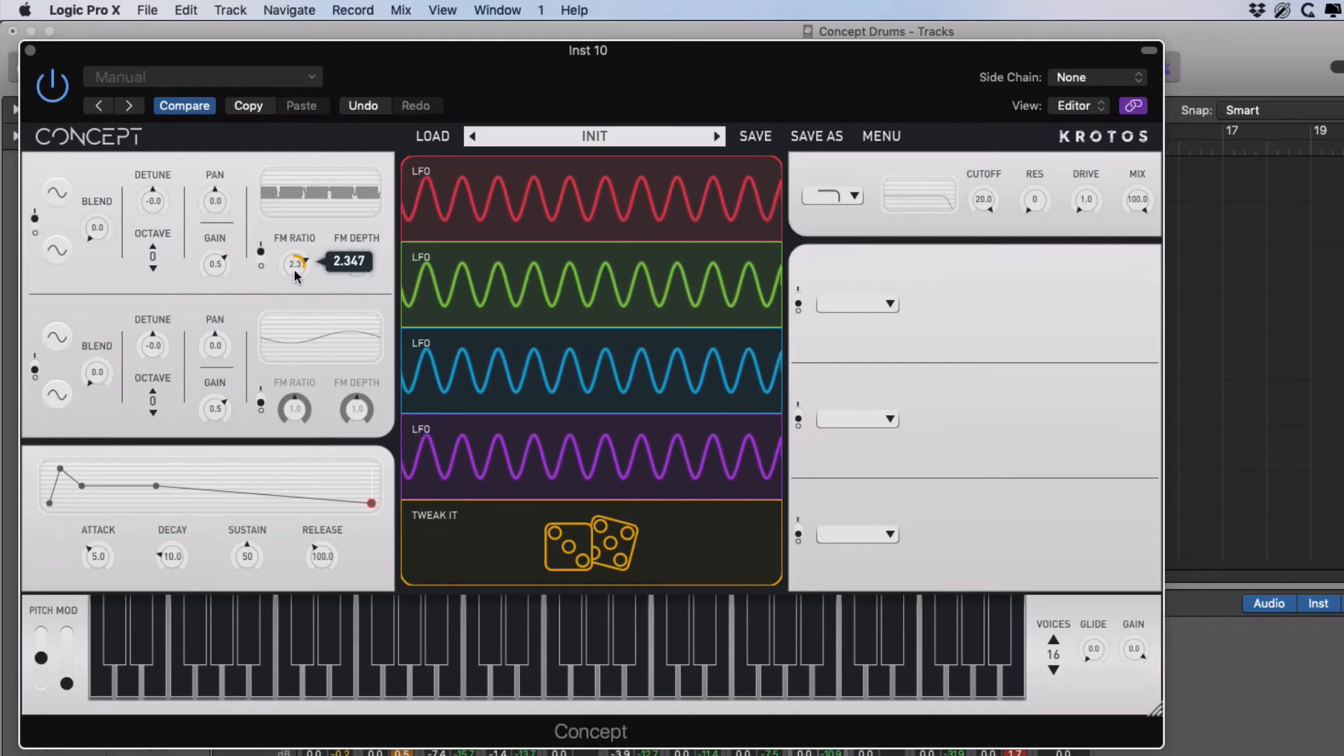
Expand the Tweak It modulator and randomize its two FM parameters twice, auditioning a note each time
{"action": "left_click", "coordinate": [537, 525]}
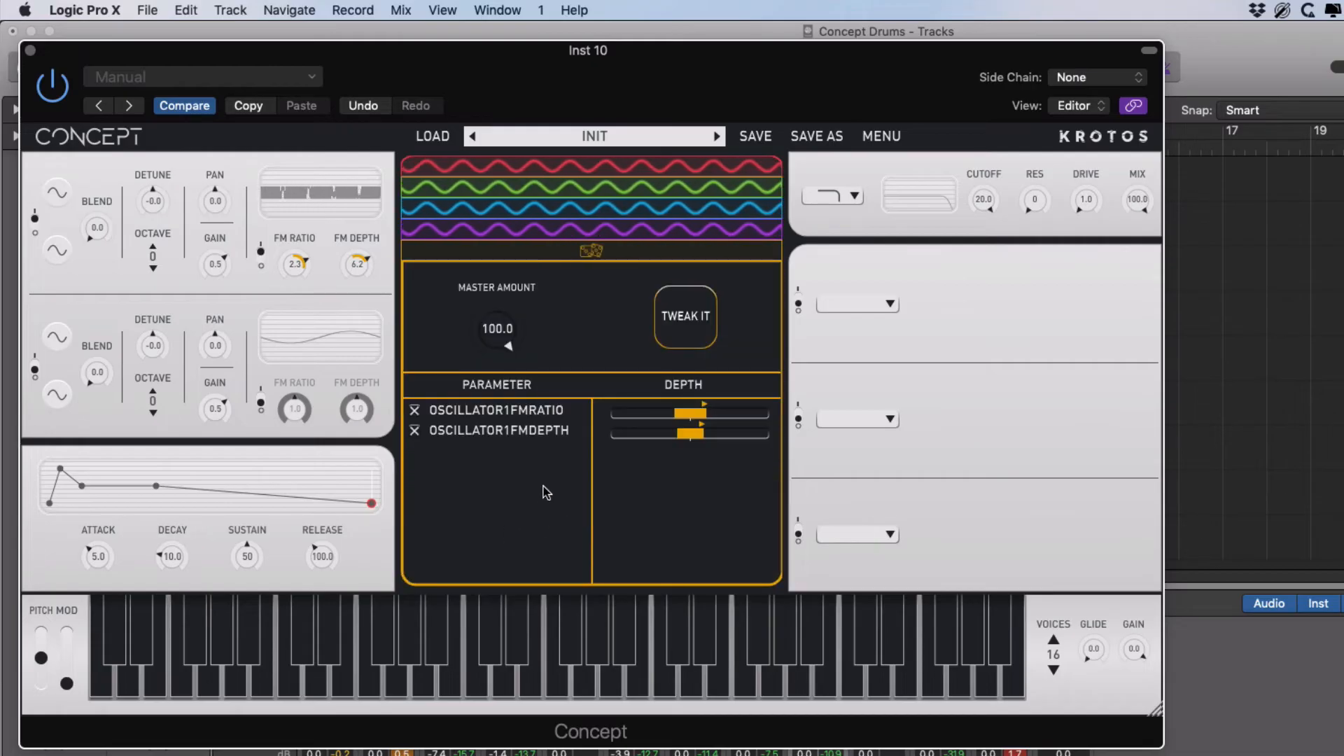
{"action": "left_click", "coordinate": [585, 690]}
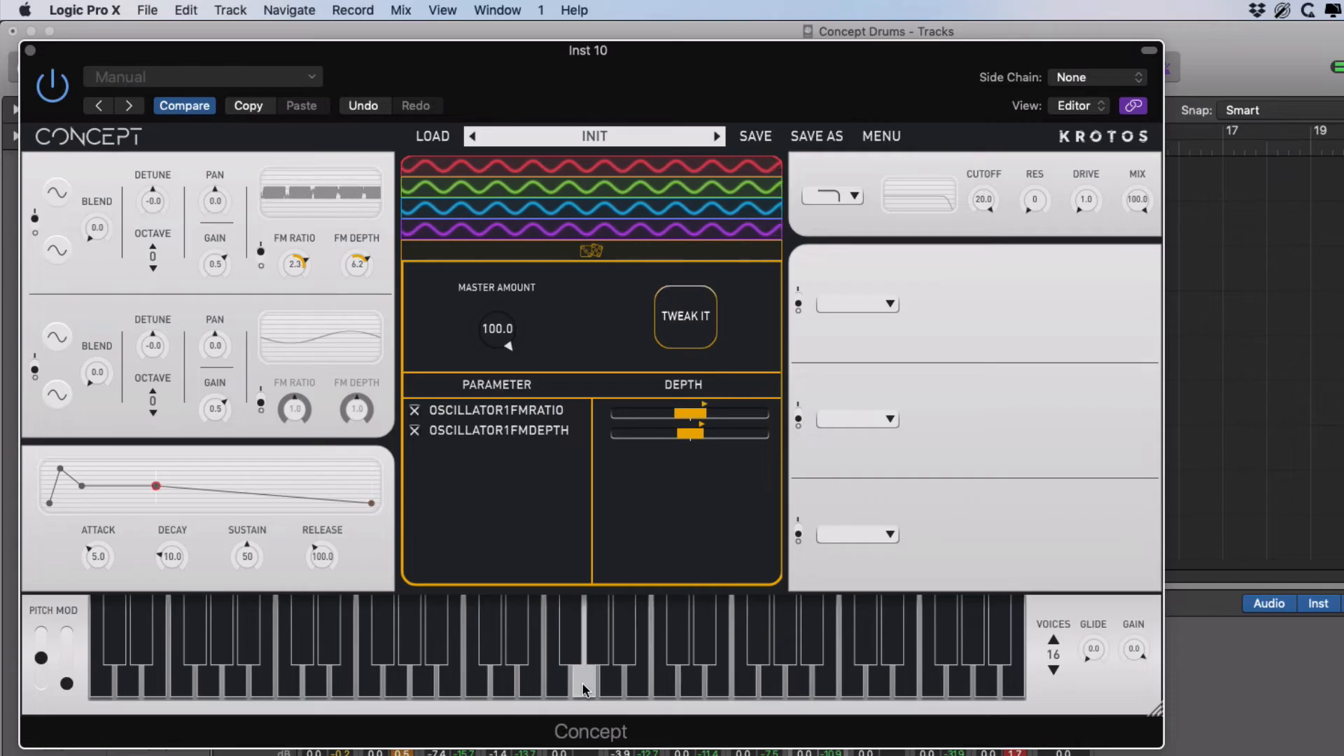
{"action": "left_click", "coordinate": [684, 319]}
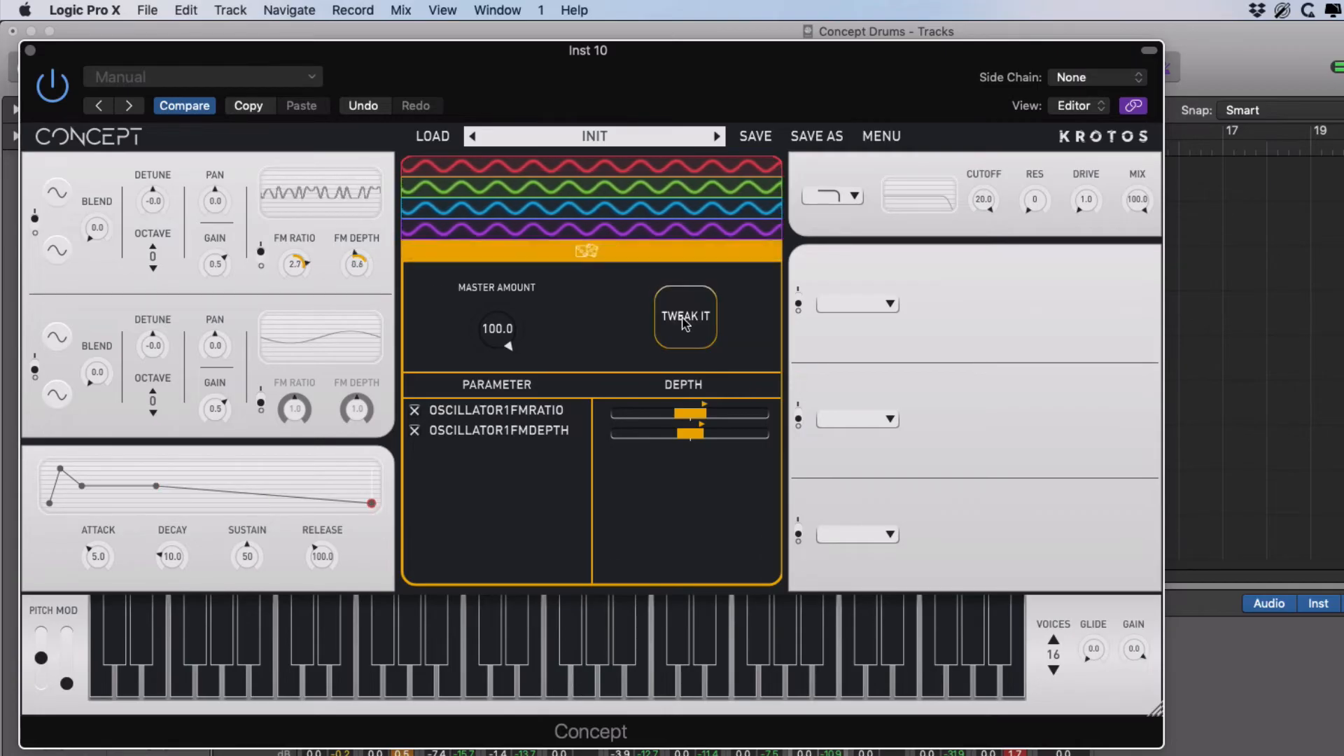
{"action": "left_click", "coordinate": [585, 690]}
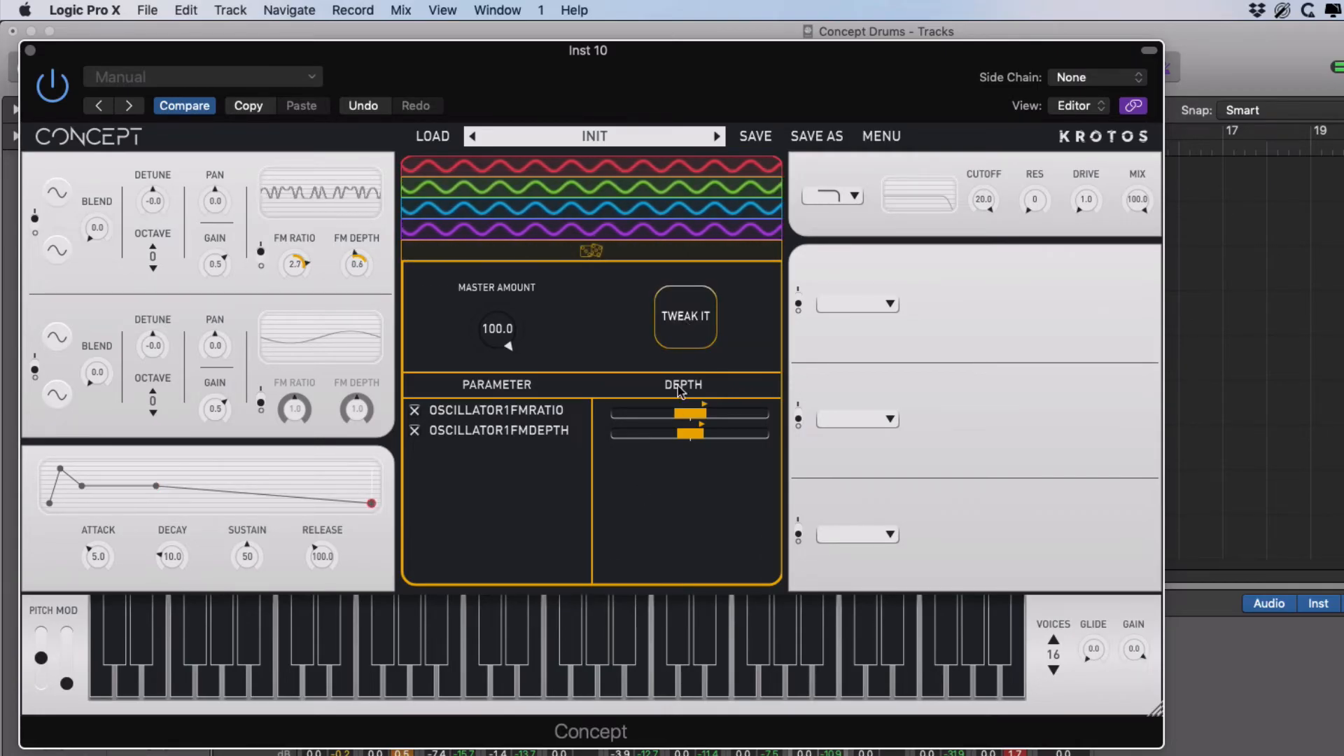
{"action": "left_click", "coordinate": [671, 316]}
{"action": "left_click", "coordinate": [587, 690]}
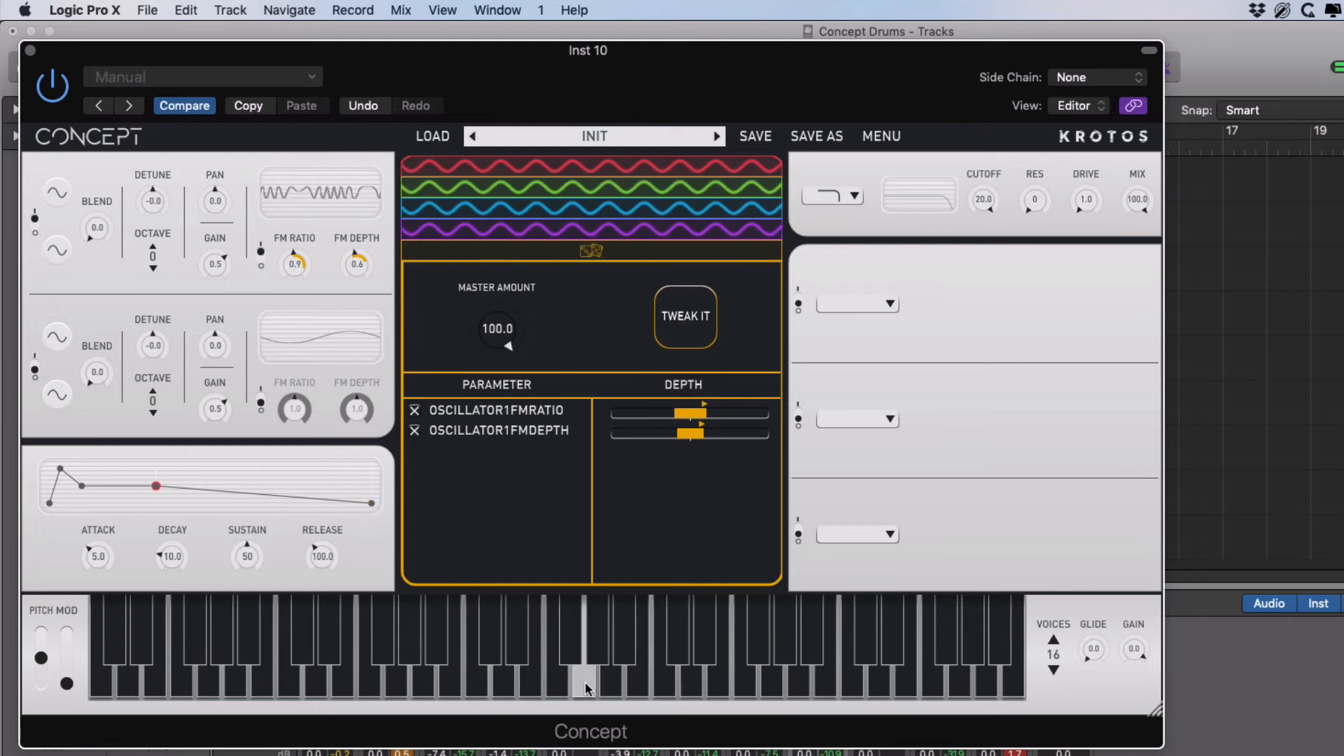
Widen Tweak It's depth for oscillator 1's FM ratio and randomize twice more, auditioning a note after each
{"action": "left_click_drag", "start_coordinate": [704, 412], "coordinate": [727, 400]}
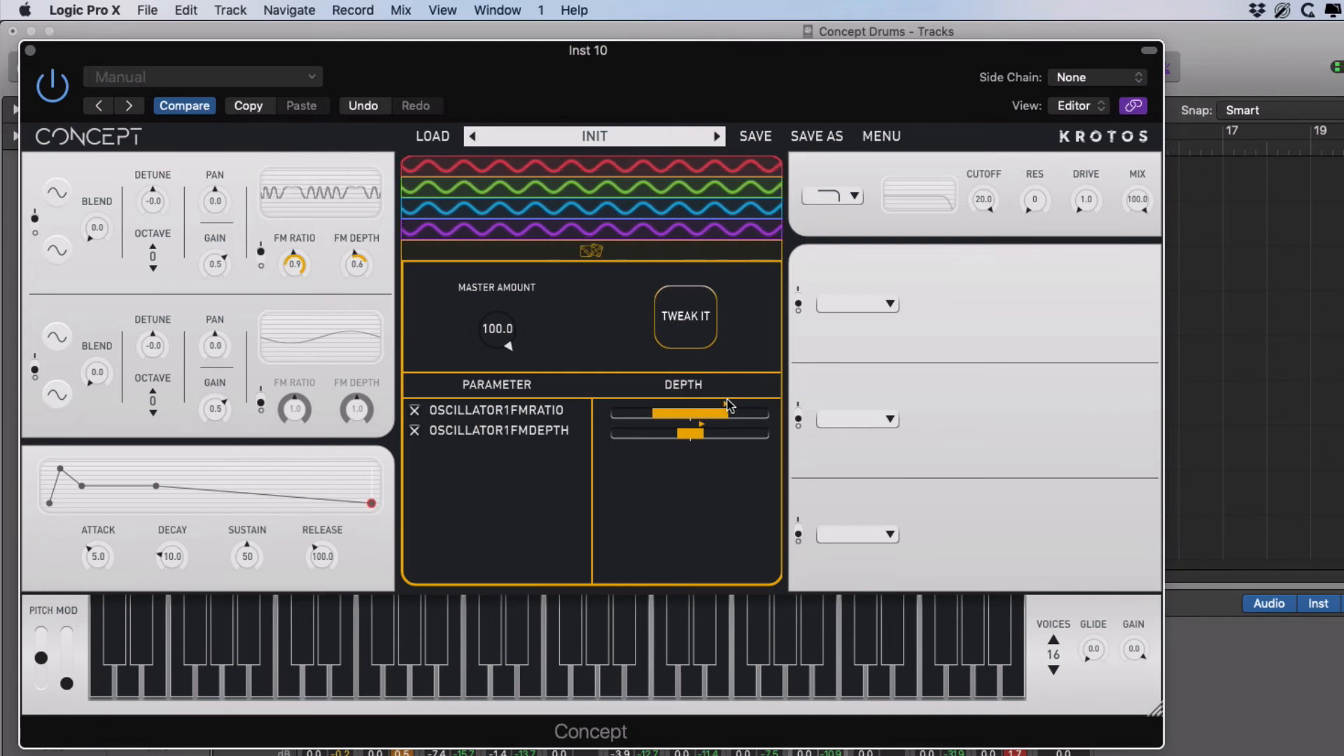
{"action": "left_click", "coordinate": [668, 323]}
{"action": "left_click", "coordinate": [587, 685]}
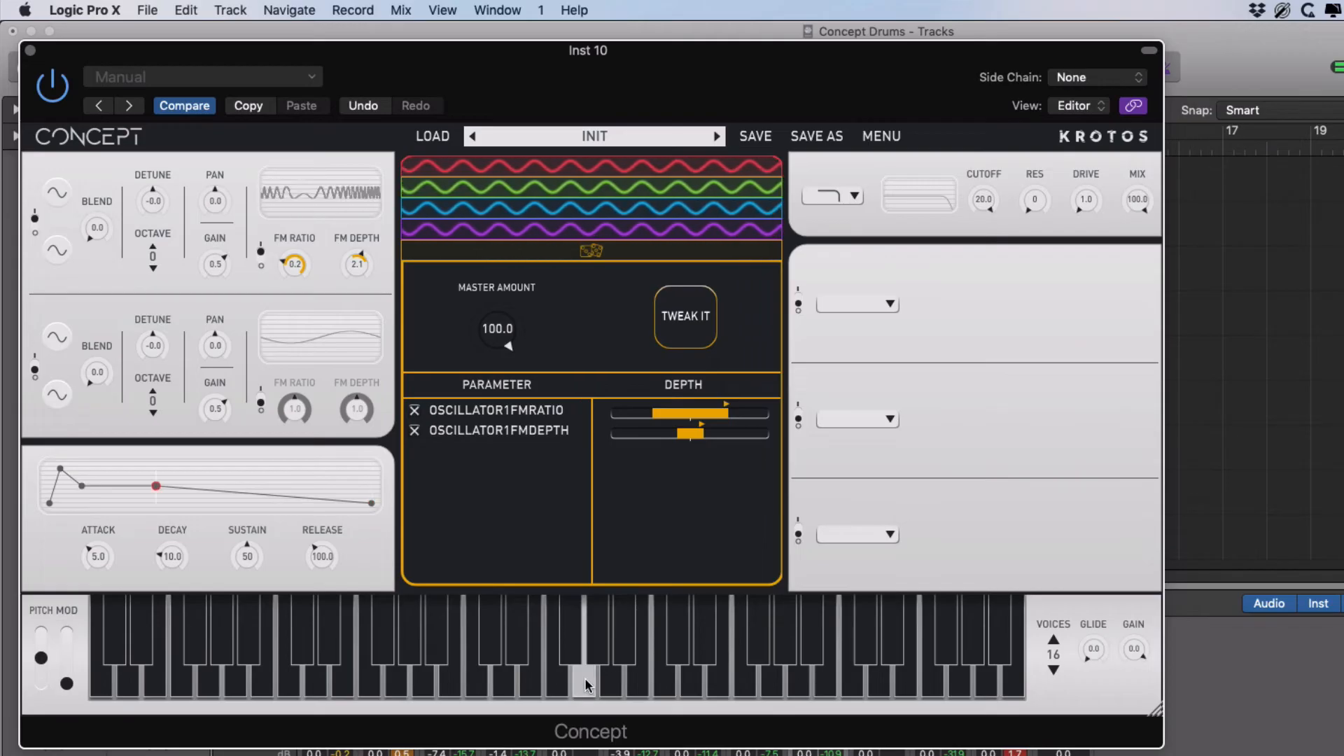
{"action": "left_click", "coordinate": [679, 320]}
{"action": "left_click", "coordinate": [578, 689]}
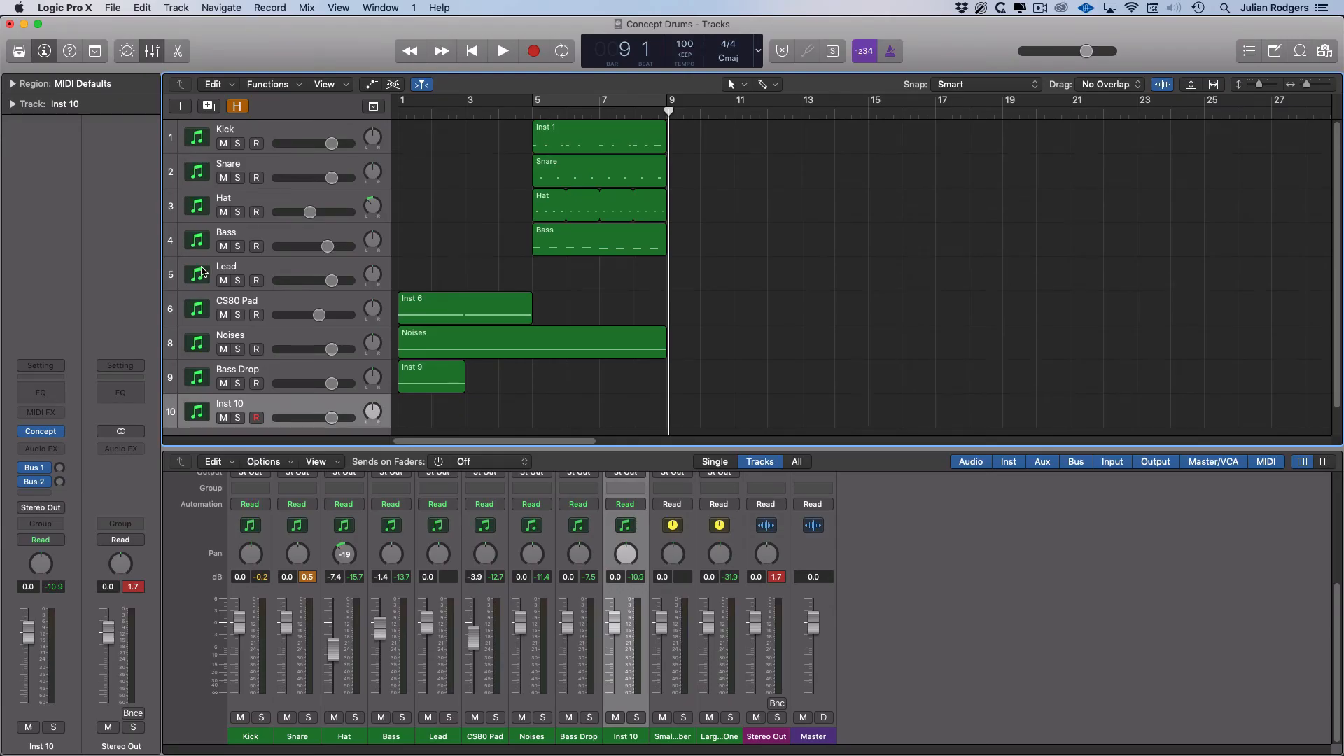
Open Concept on the Lead track and audition notes of the Vibrato and FM Mod Lead patch
{"action": "left_click", "coordinate": [294, 267]}
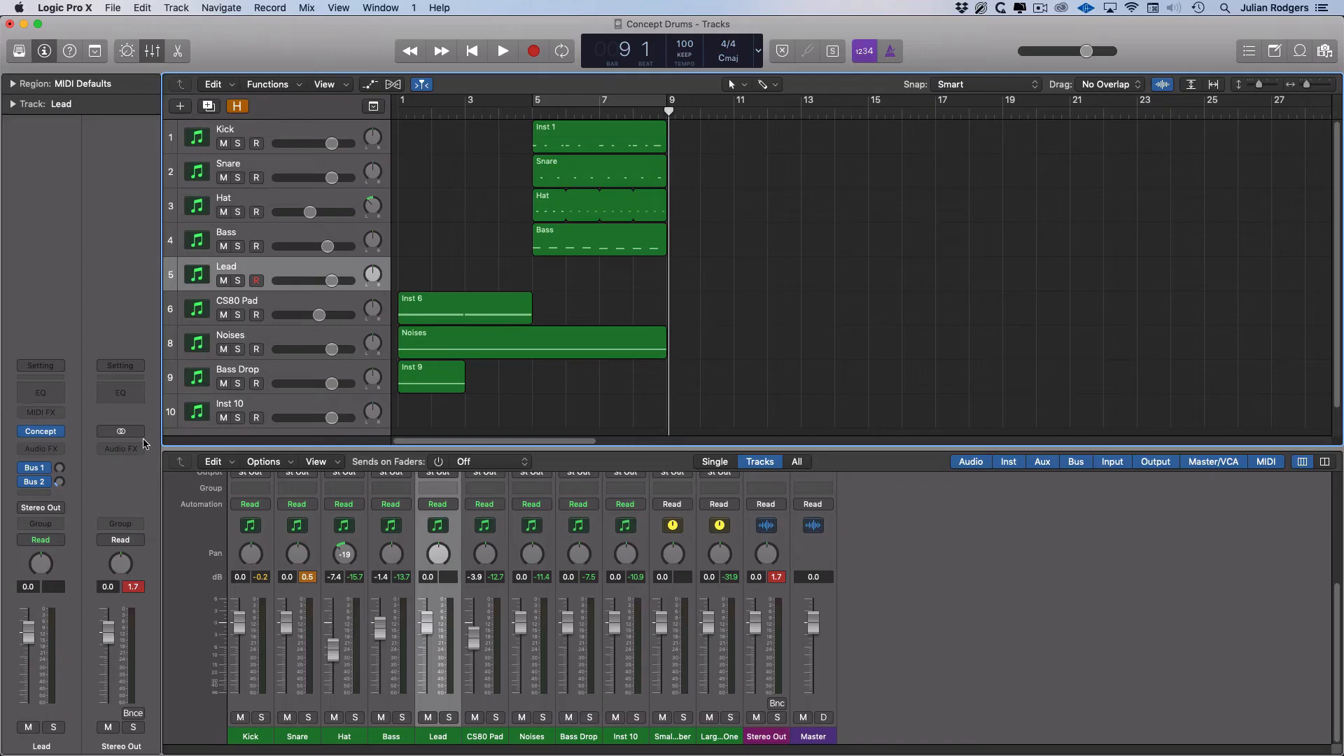
{"action": "left_click", "coordinate": [40, 432]}
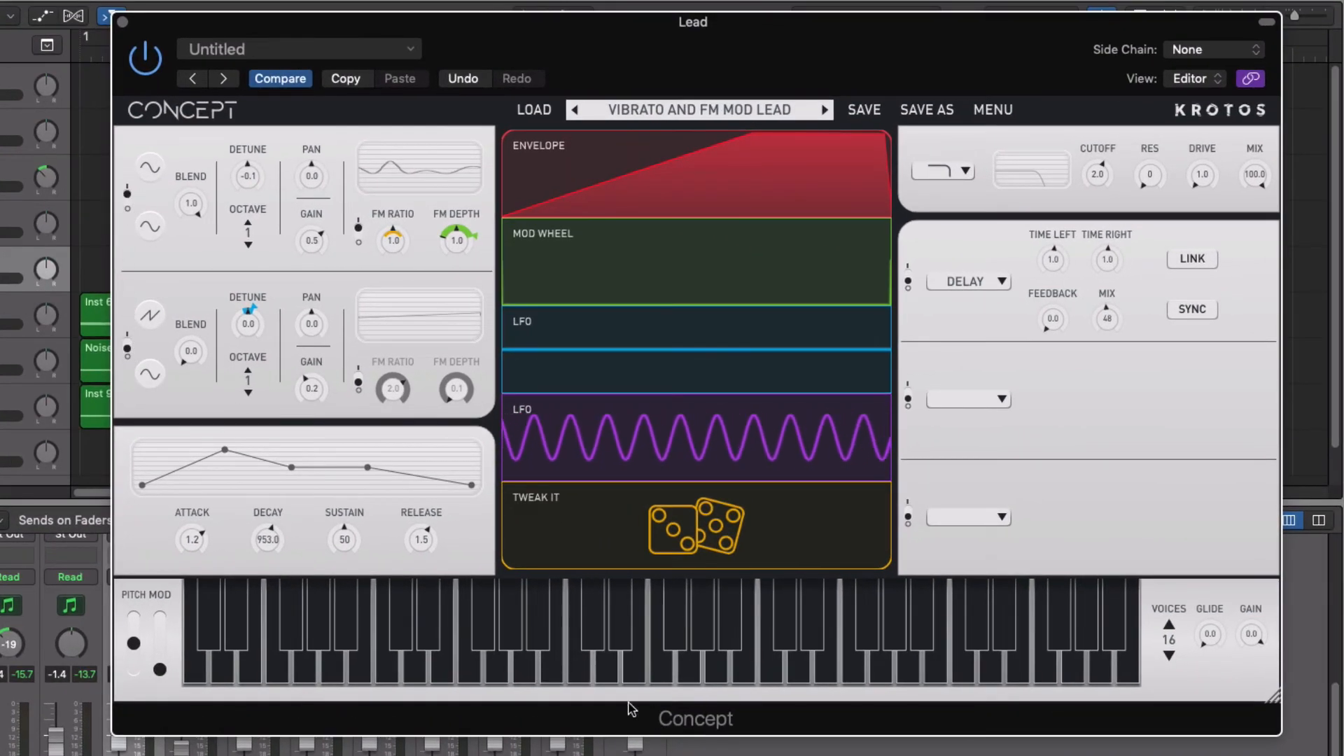
{"action": "left_click", "coordinate": [690, 668]}
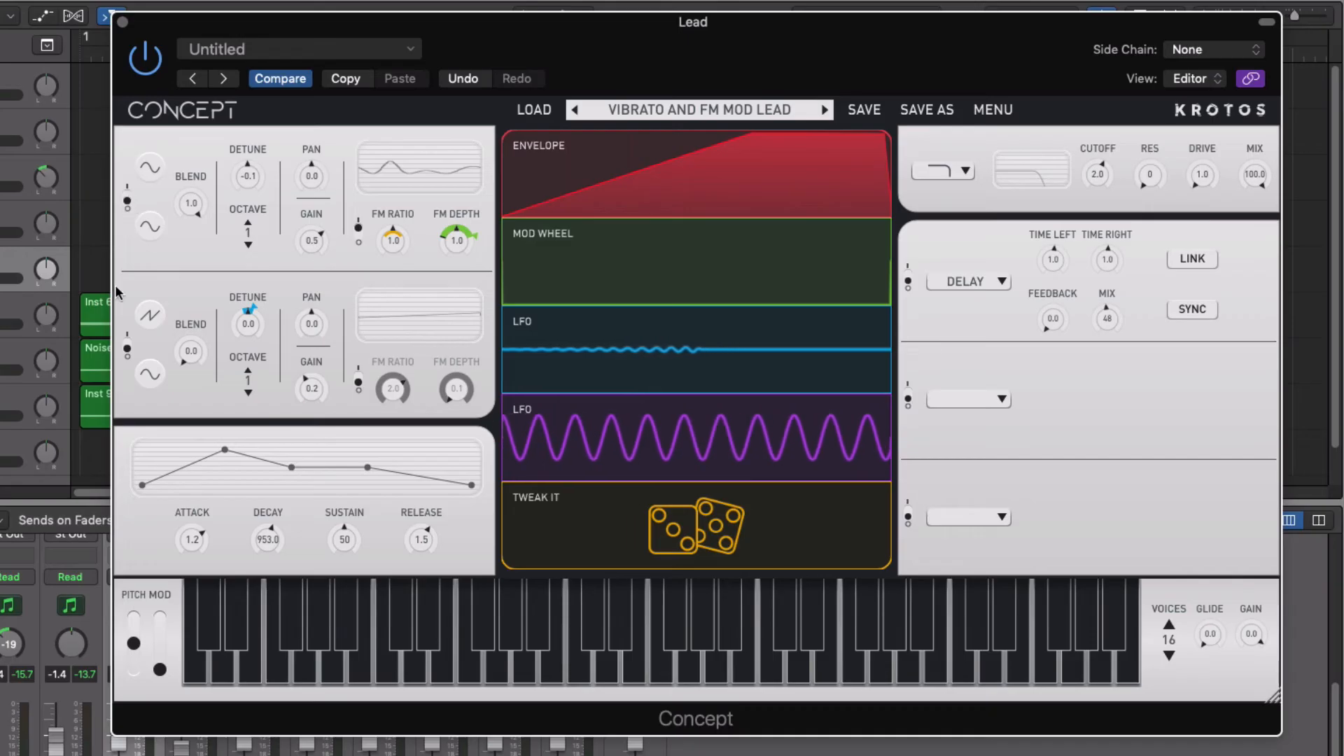
{"action": "left_click", "coordinate": [689, 679]}
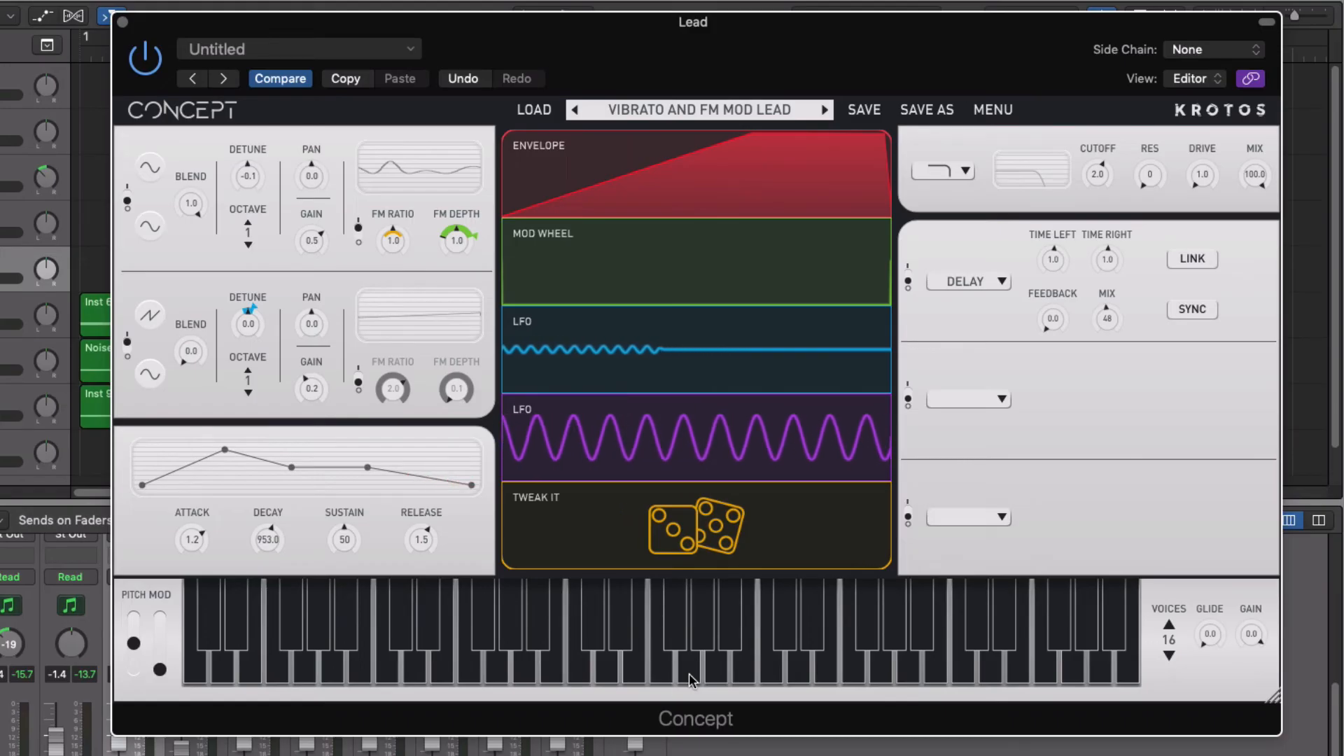
{"action": "left_click", "coordinate": [689, 679]}
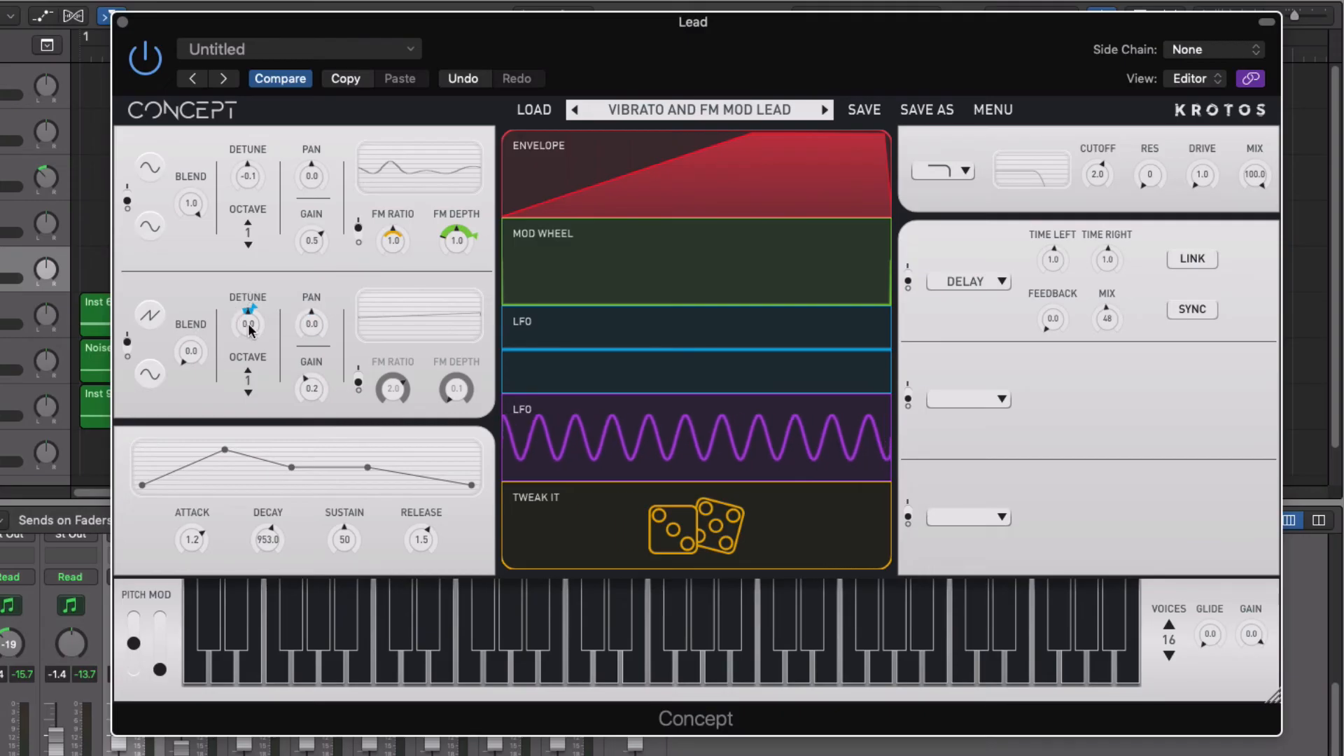
Examine the LFO modulating oscillator 2's frequency and the envelope driving that LFO's depth, and audition the vibrato with a note
{"action": "left_click", "coordinate": [650, 324]}
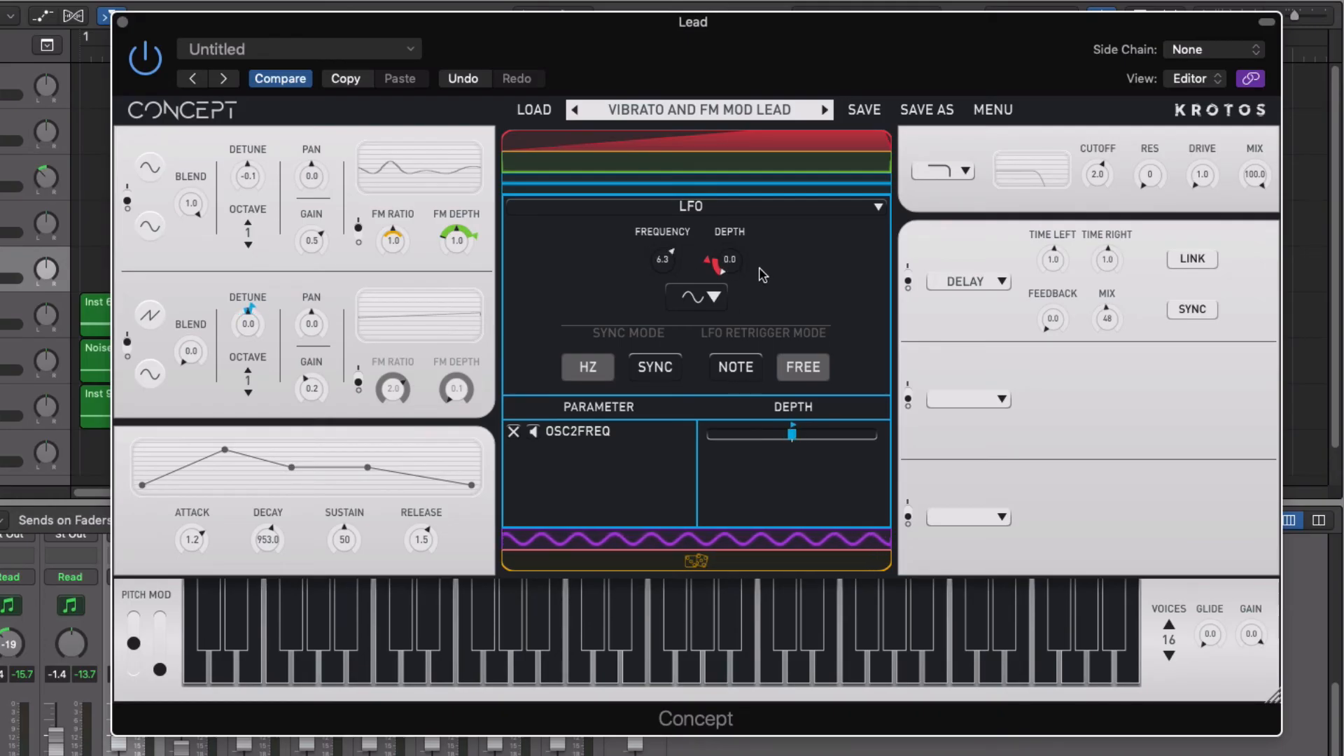
{"action": "left_click_drag", "start_coordinate": [730, 264], "coordinate": [720, 274]}
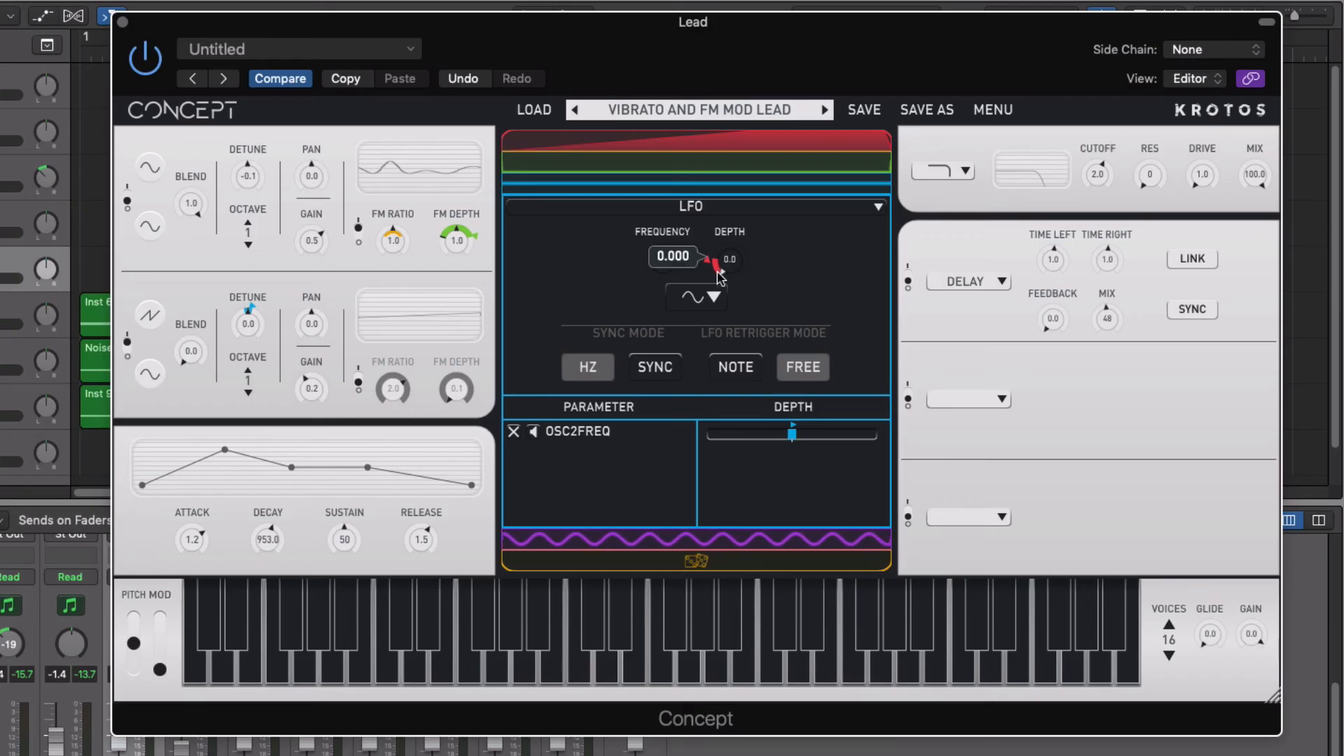
{"action": "left_click", "coordinate": [700, 144]}
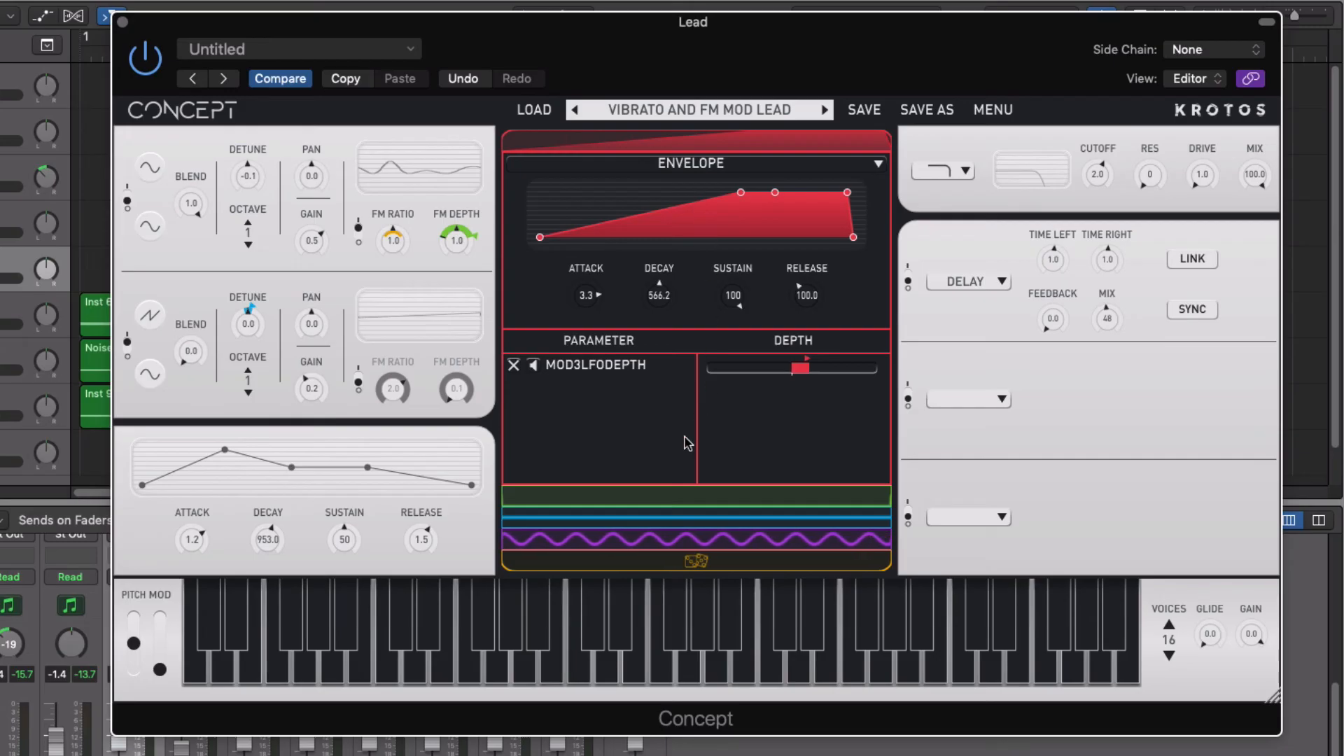
{"action": "left_click", "coordinate": [666, 518]}
{"action": "mouse_move", "coordinate": [713, 270]}
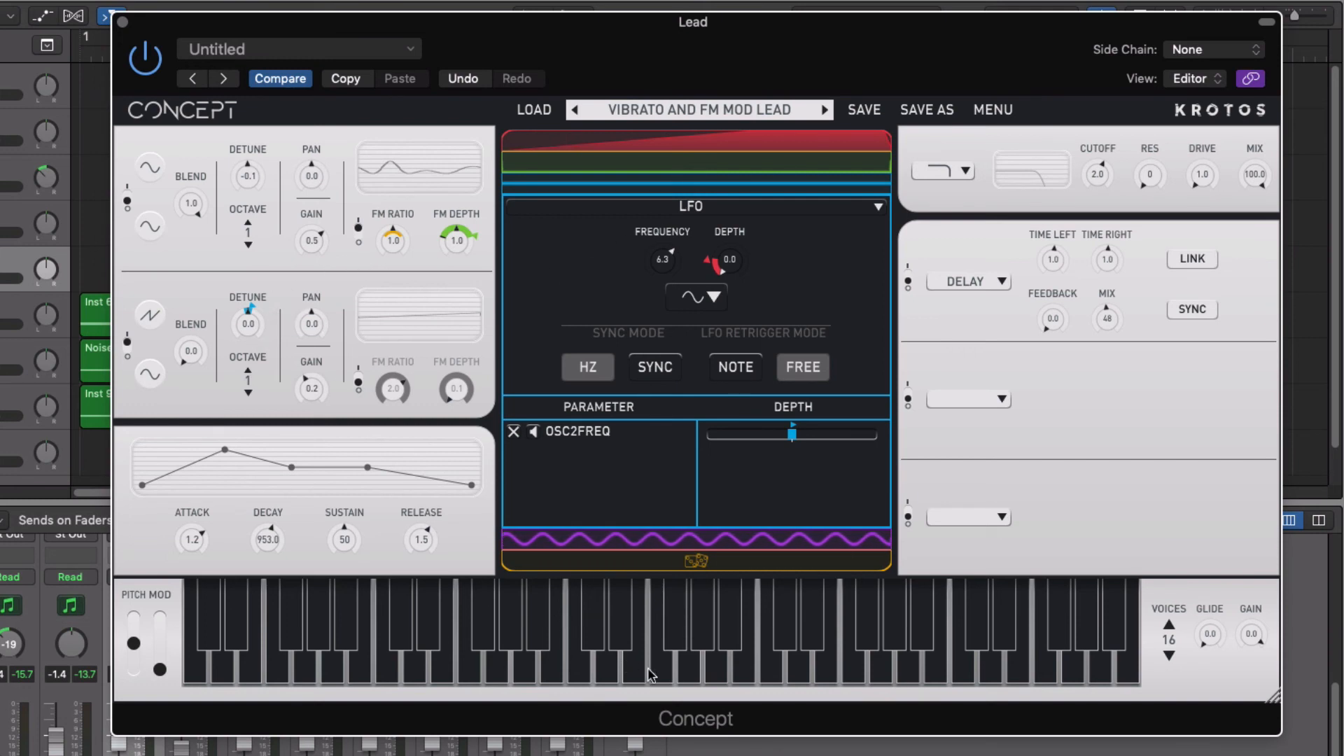
{"action": "left_click", "coordinate": [695, 674]}
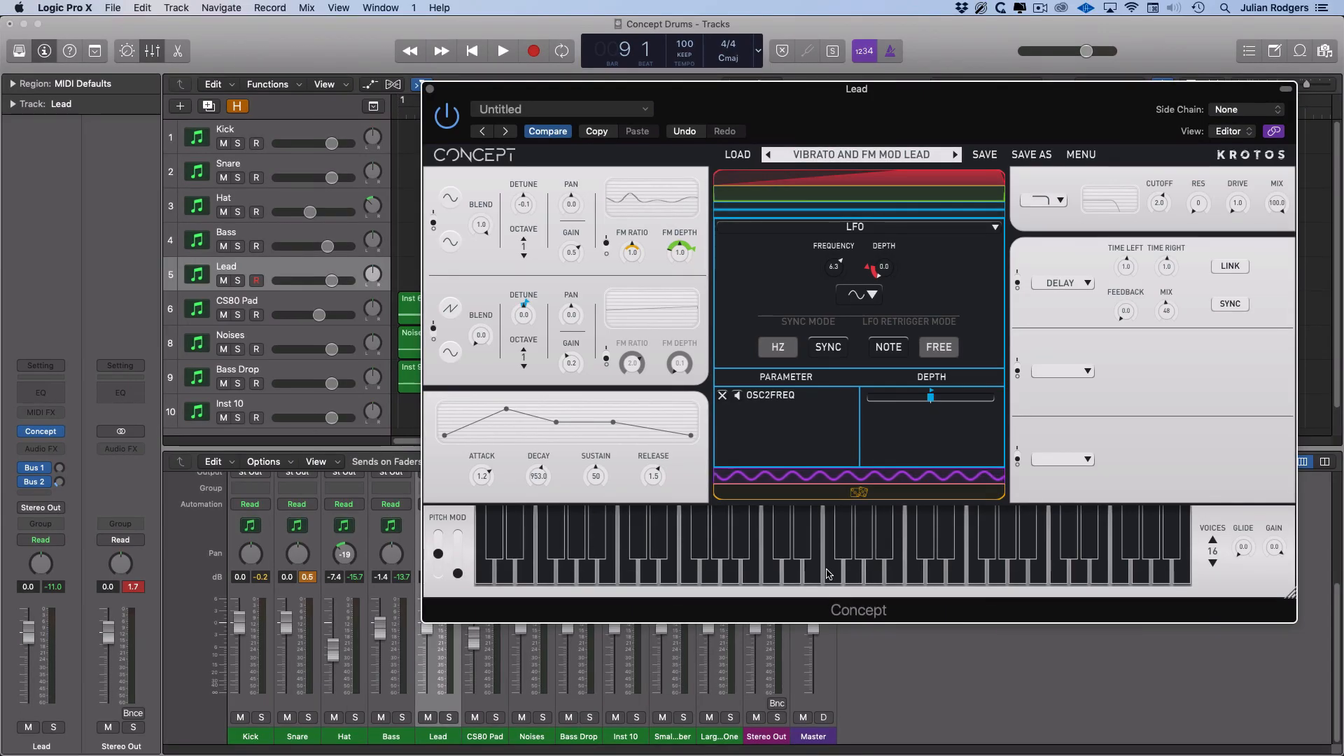
Play the project from the start while performing a lead melody on Concept's keyboard, and stop playback
{"action": "key", "text": "space"}
{"action": "left_click", "coordinate": [910, 581]}
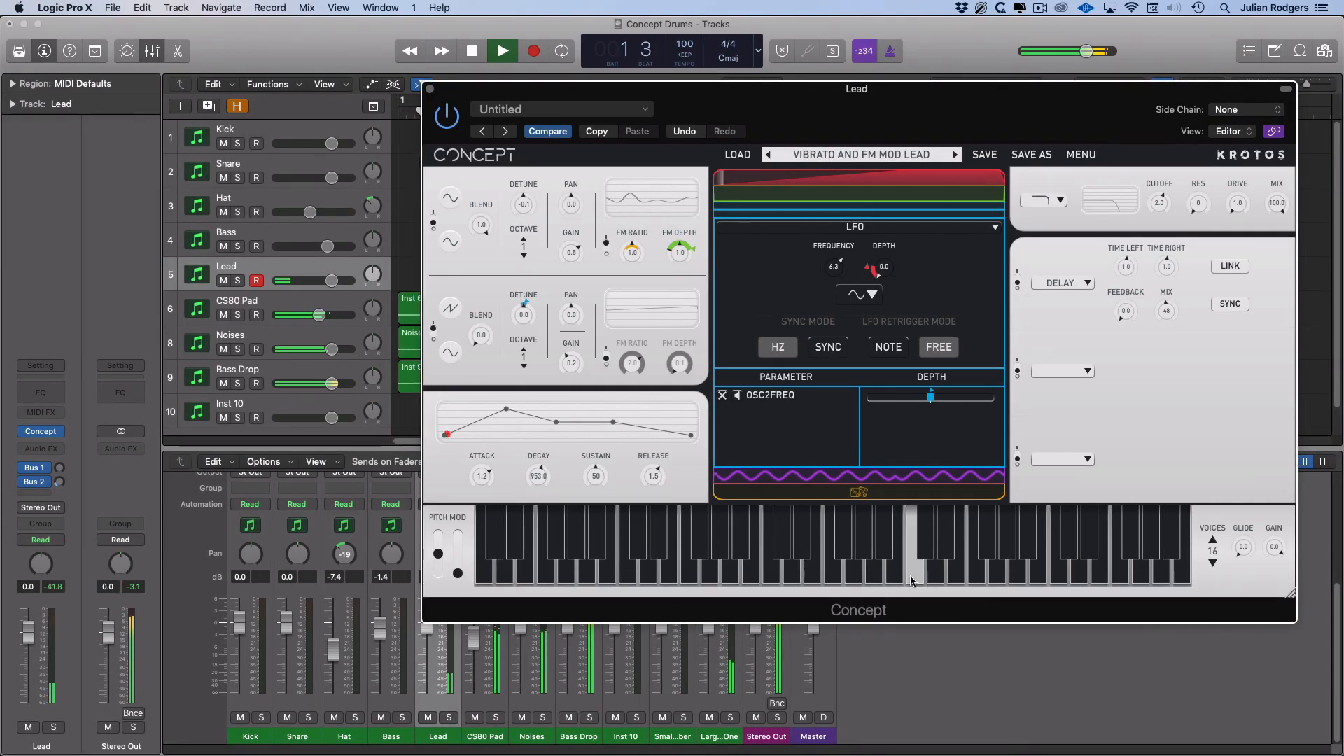
{"action": "left_click", "coordinate": [930, 578]}
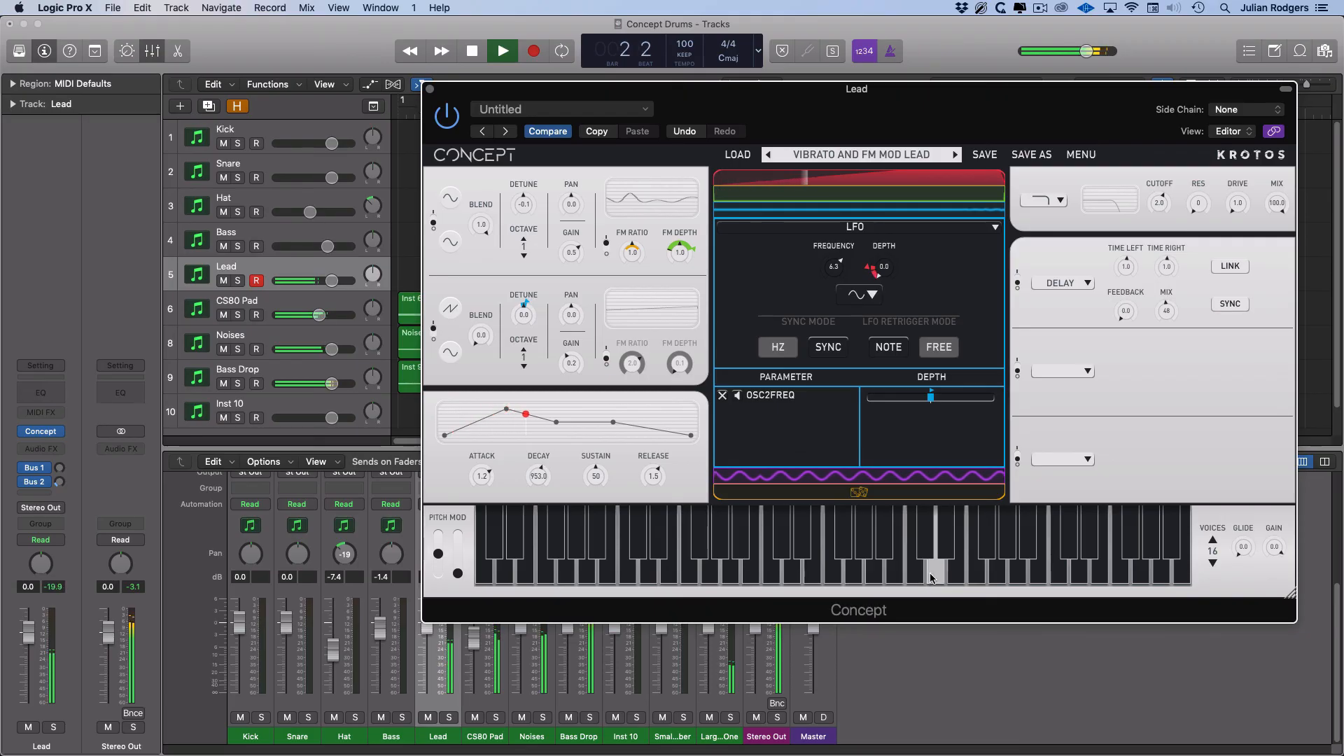
{"action": "mouse_move", "coordinate": [930, 578]}
{"action": "left_mouse_down"}
{"action": "mouse_move", "coordinate": [867, 552]}
{"action": "mouse_move", "coordinate": [853, 573]}
{"action": "left_mouse_up"}
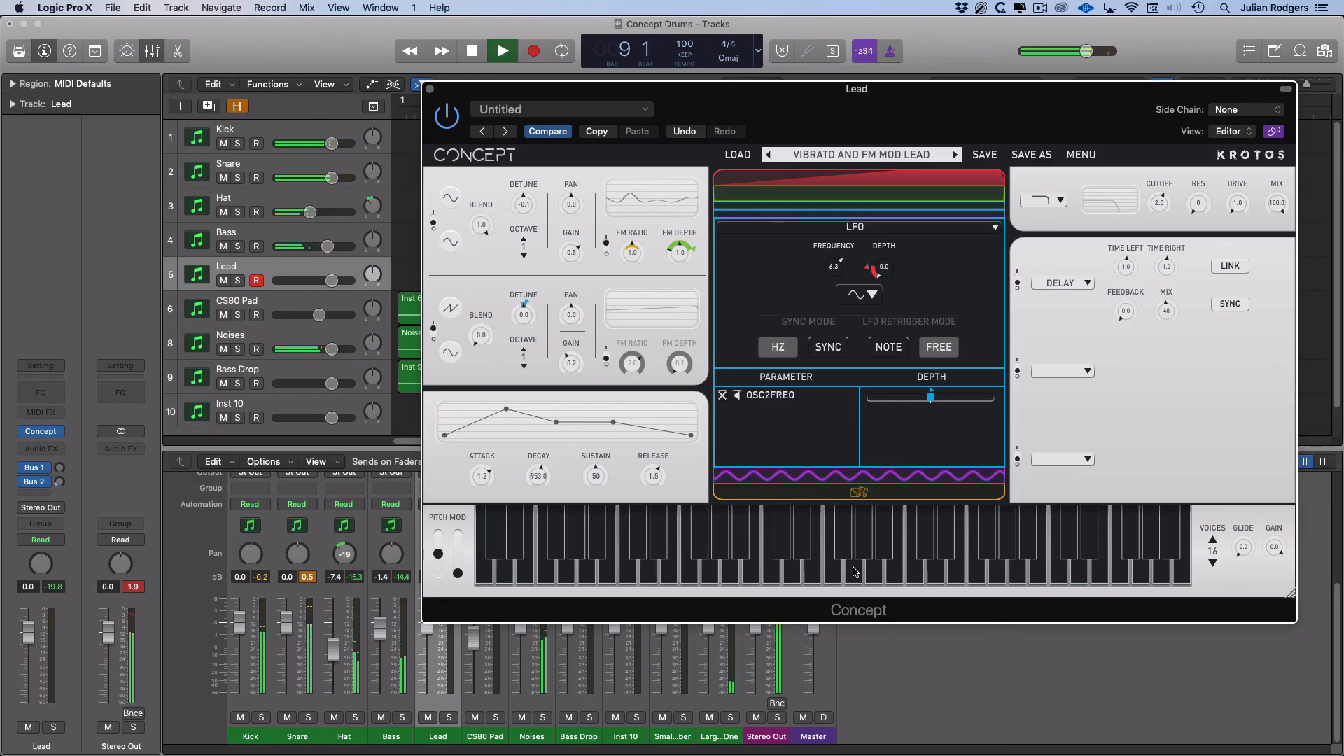
{"action": "key", "text": "space"}
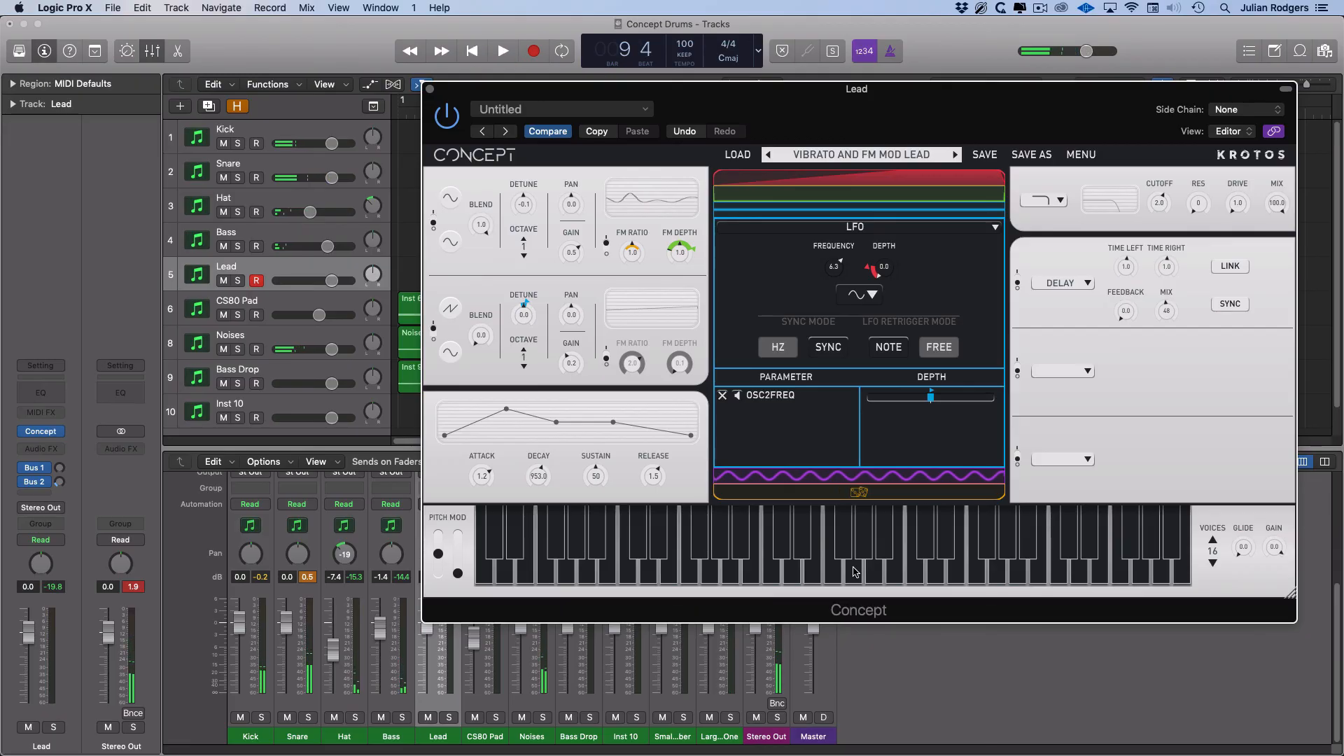